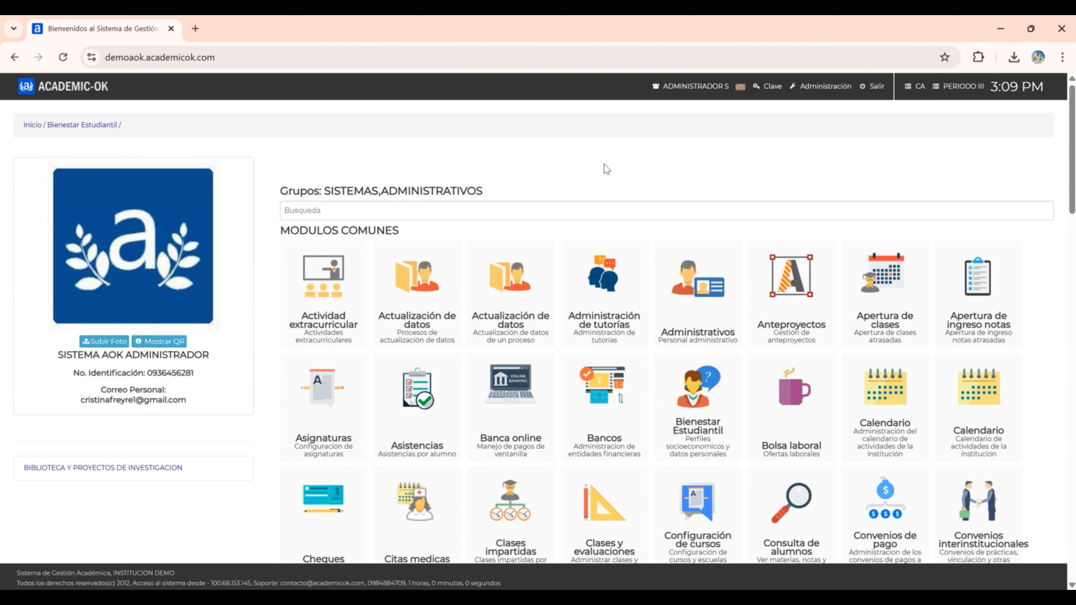
Open the Bienestar Estudiantil module and bring up the personal data of the student tagged MATRICULA
left_click(701, 432)
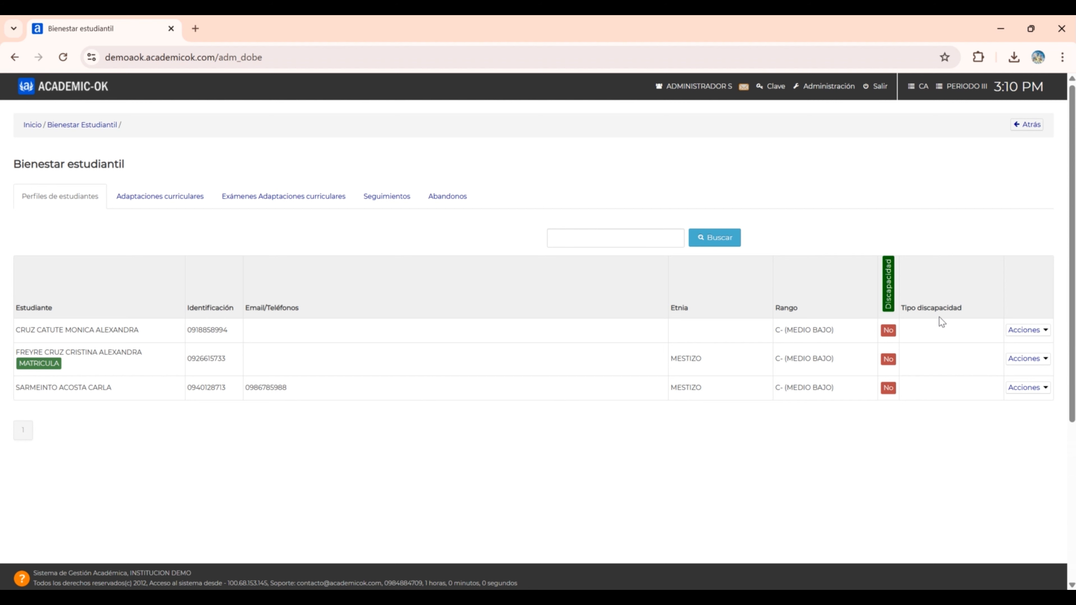
left_click(1047, 360)
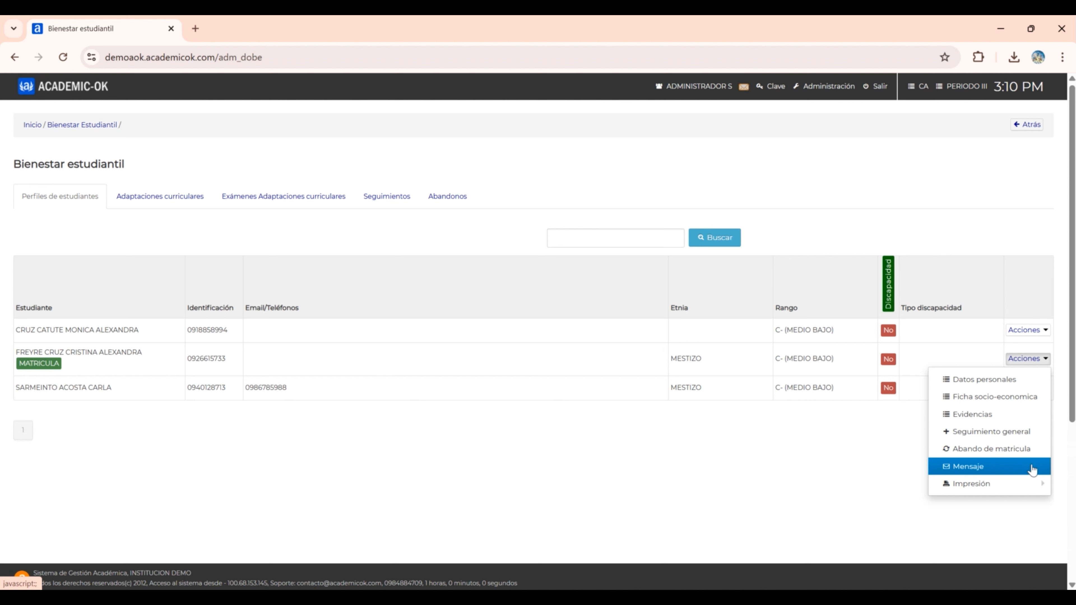
mouse_move(1029, 490)
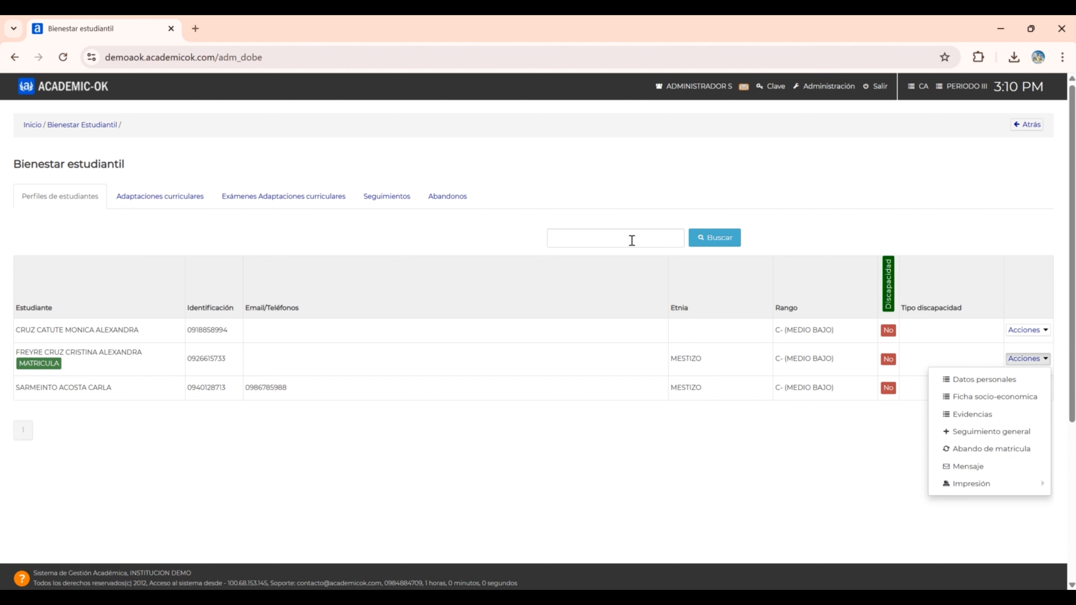
left_click(613, 241)
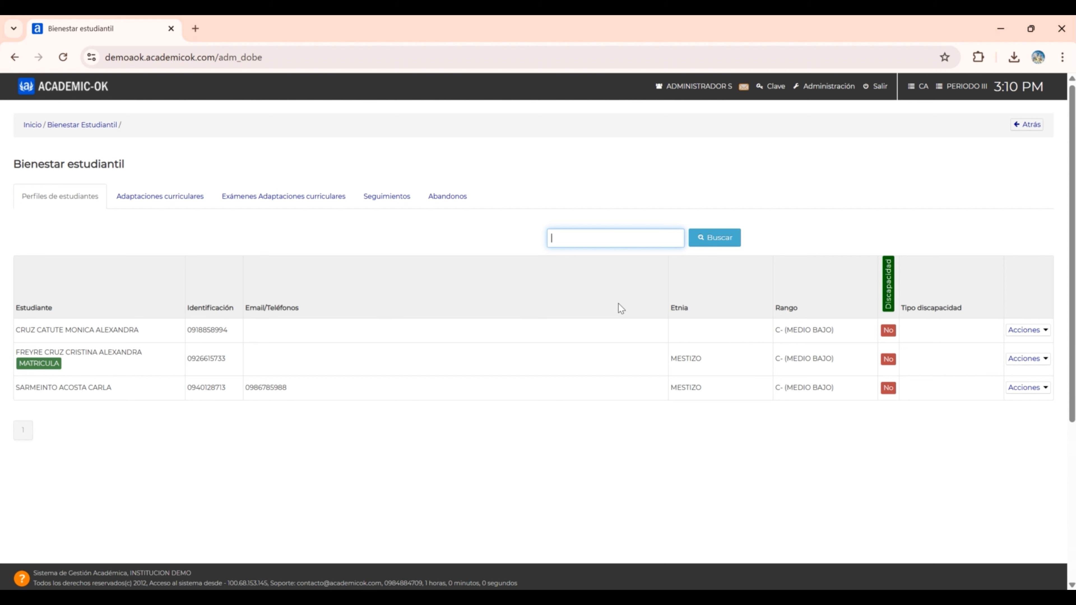
left_click(1047, 360)
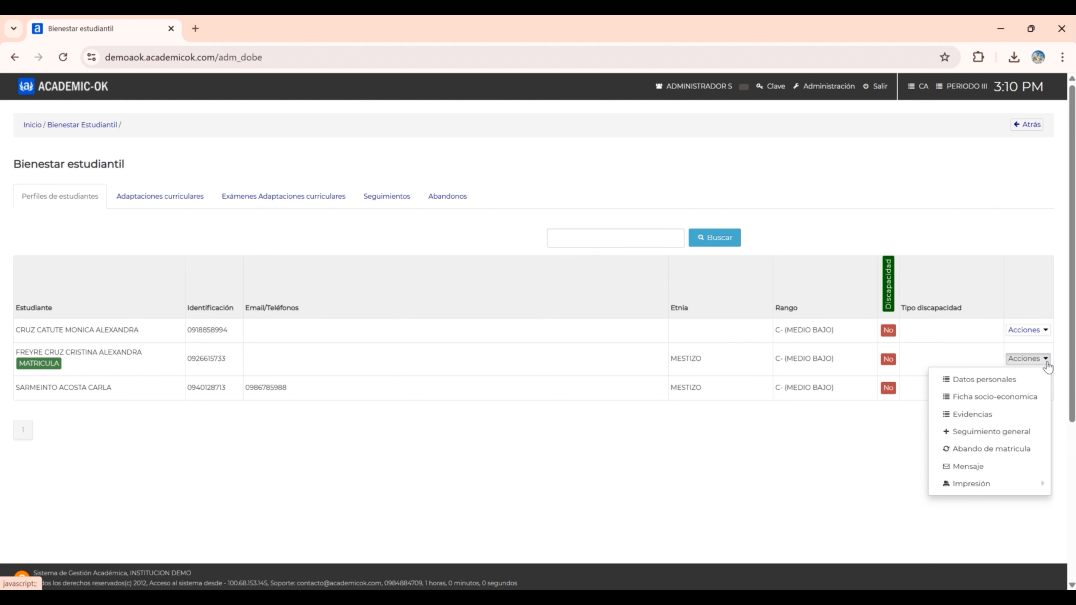
left_click(1035, 384)
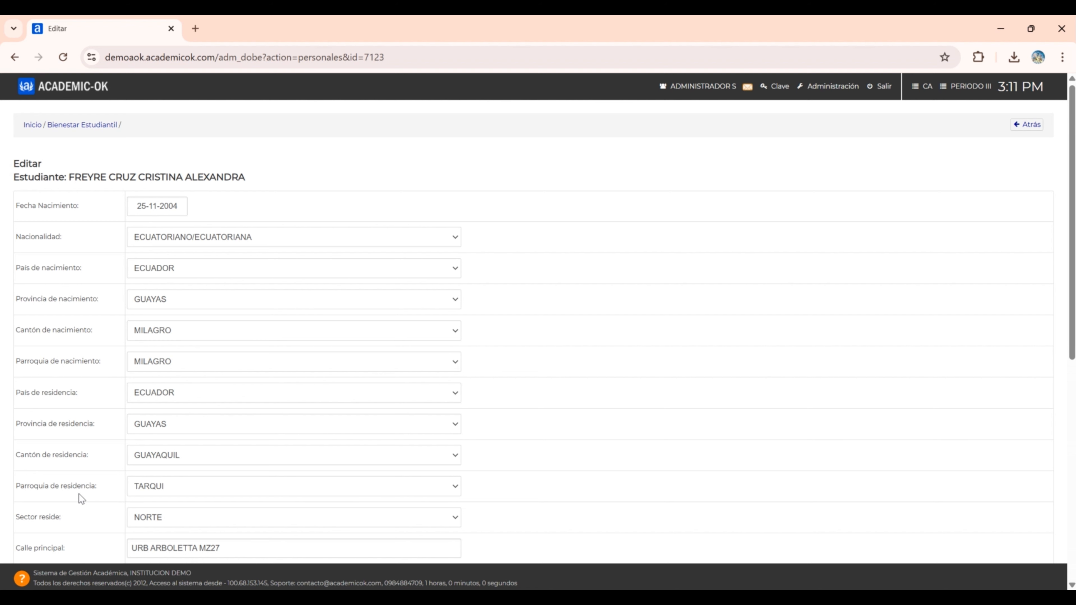
Mark the student as having a disability of type VISUAL at 50% and save the personal data
scroll(79, 495, "down", 6)
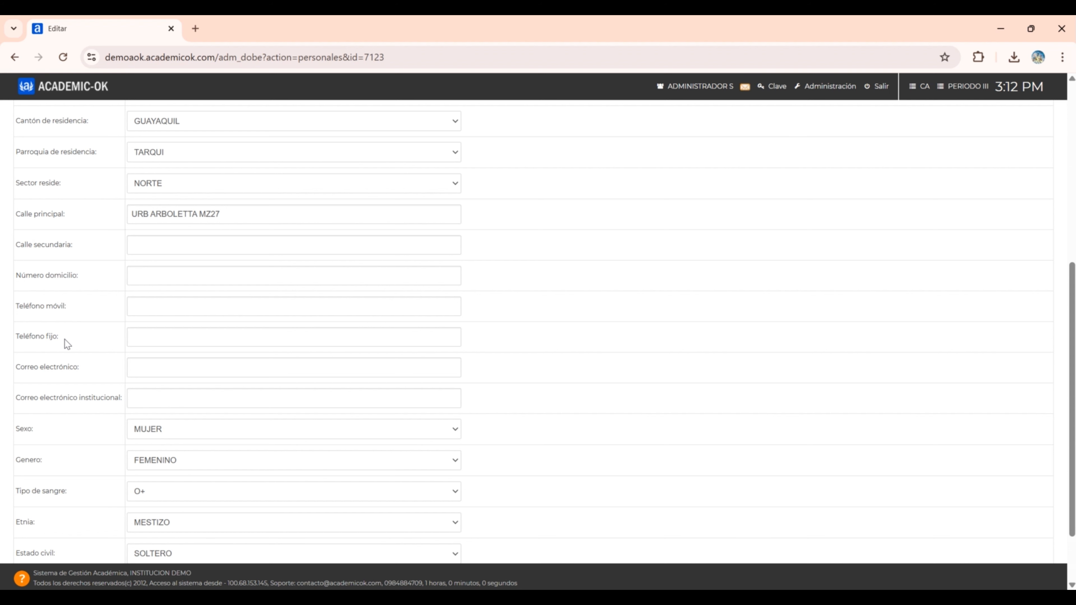
scroll(72, 335, "down", 2)
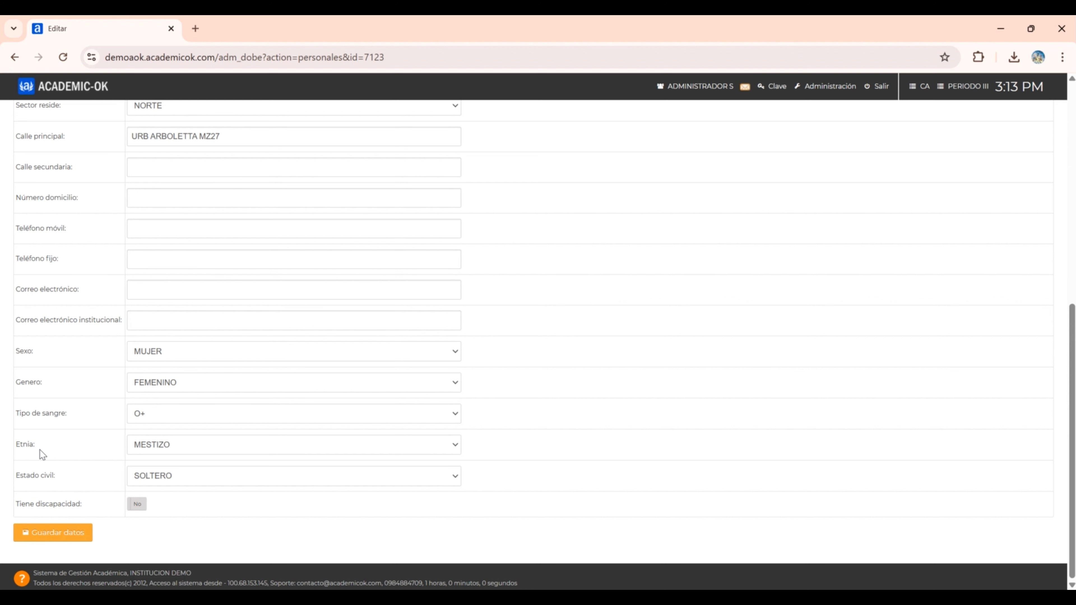
left_click(144, 507)
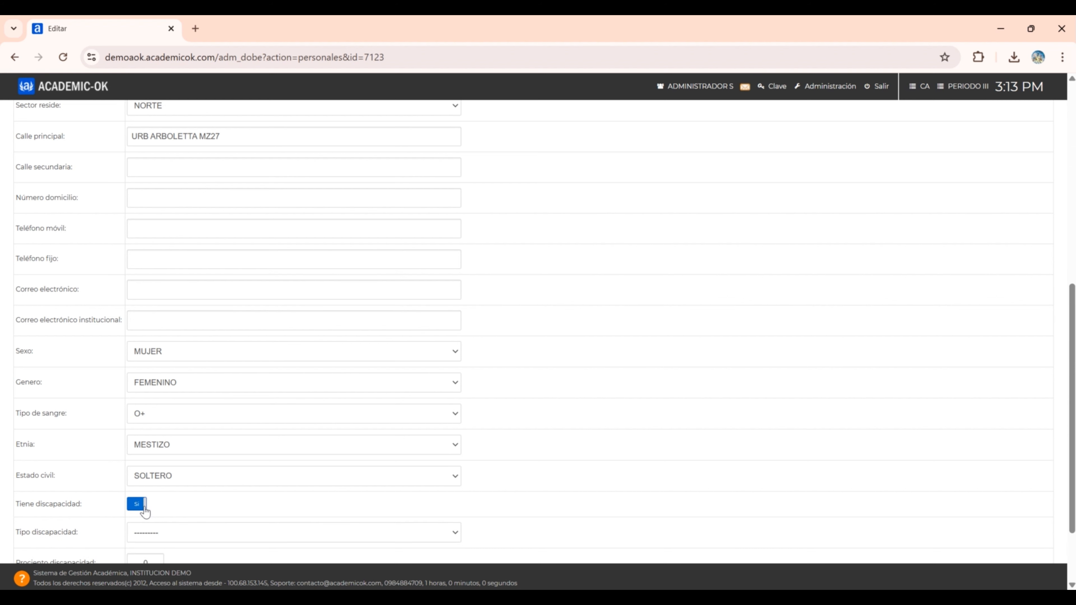
scroll(144, 512, "down", 2)
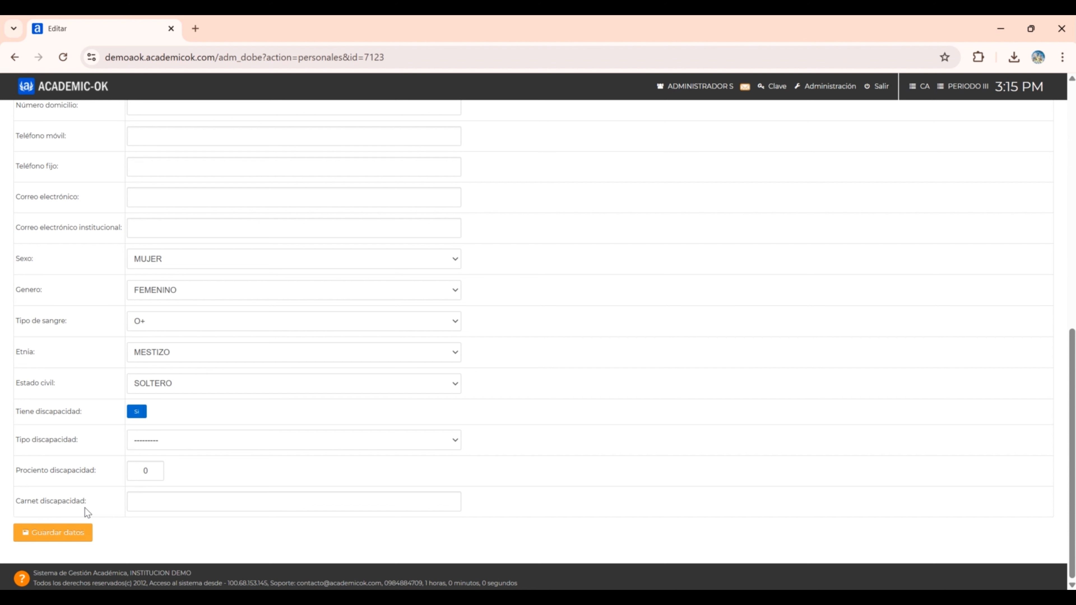
left_click(53, 532)
scroll(56, 538, "down", 4)
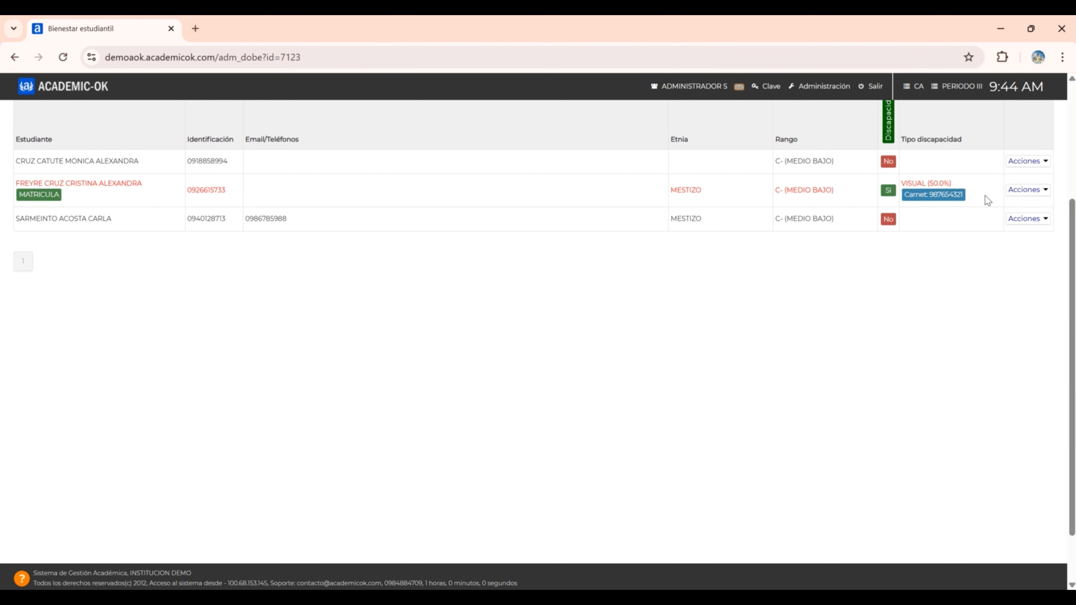
Open the same student's socio-economic record and look through its sections, from studies to housing characteristics
left_click(1046, 193)
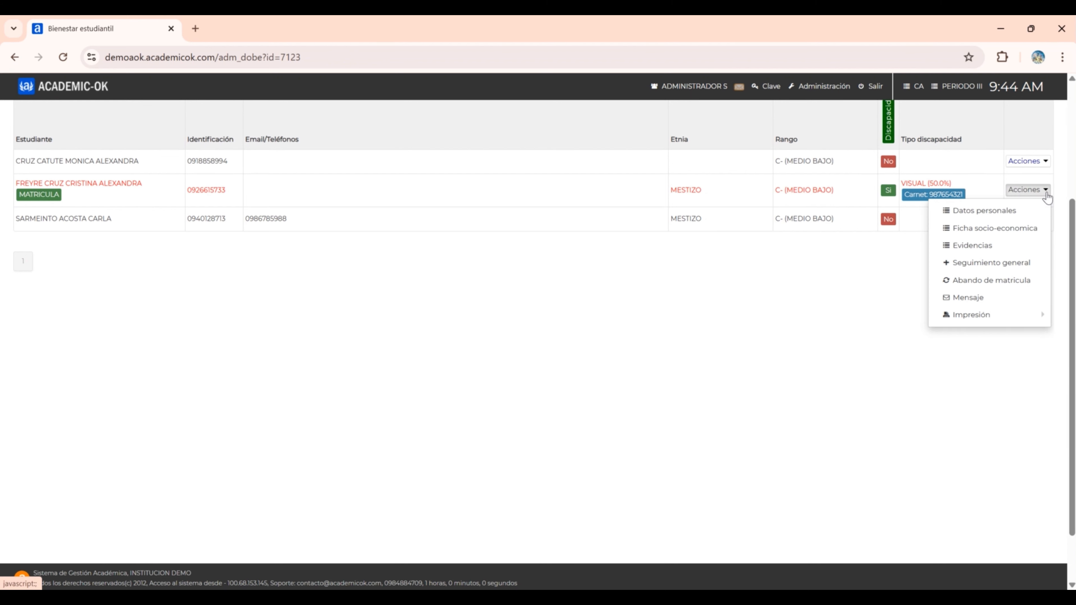
left_click(1039, 229)
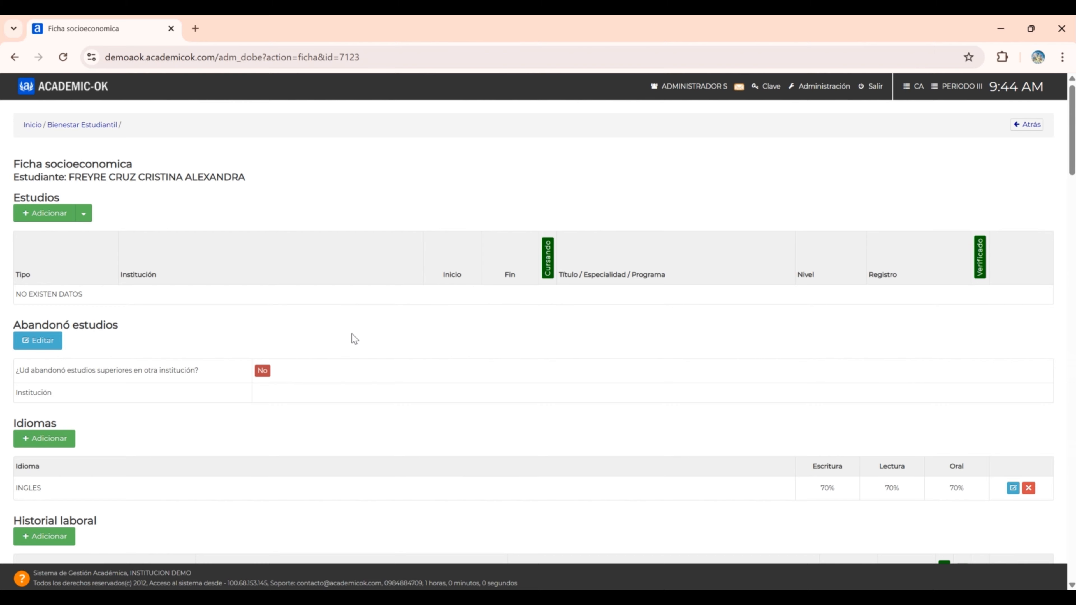
scroll(352, 334, "down", 12)
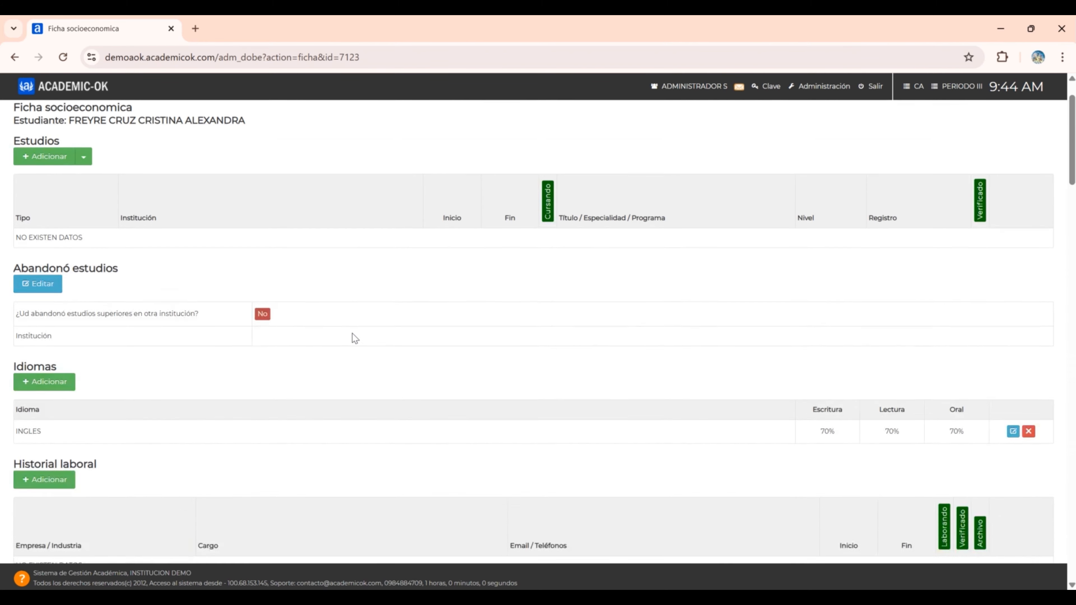
scroll(353, 334, "down", 12)
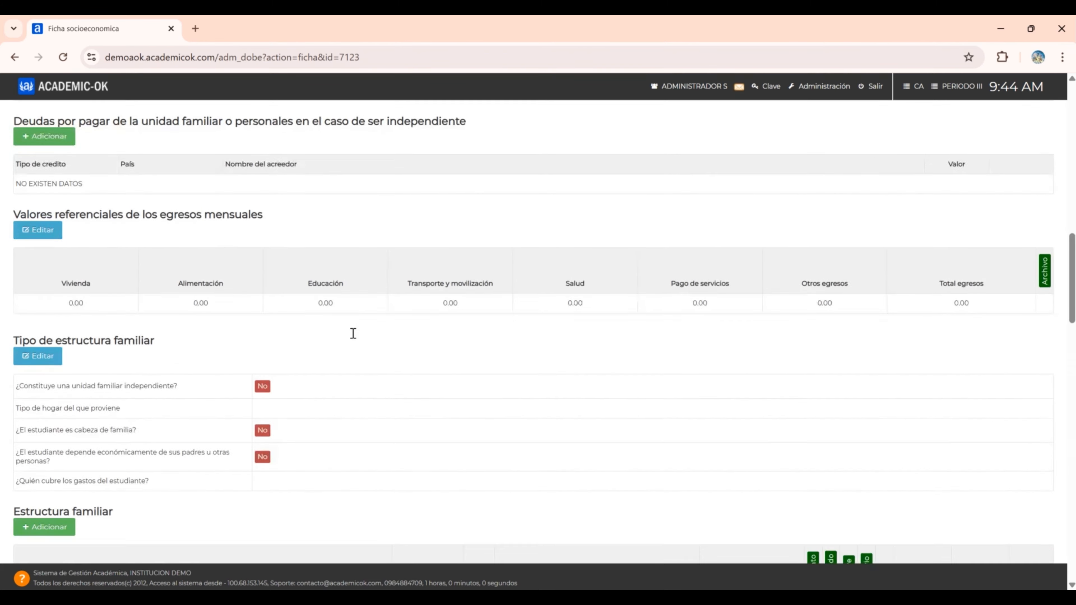
scroll(352, 334, "up", 10)
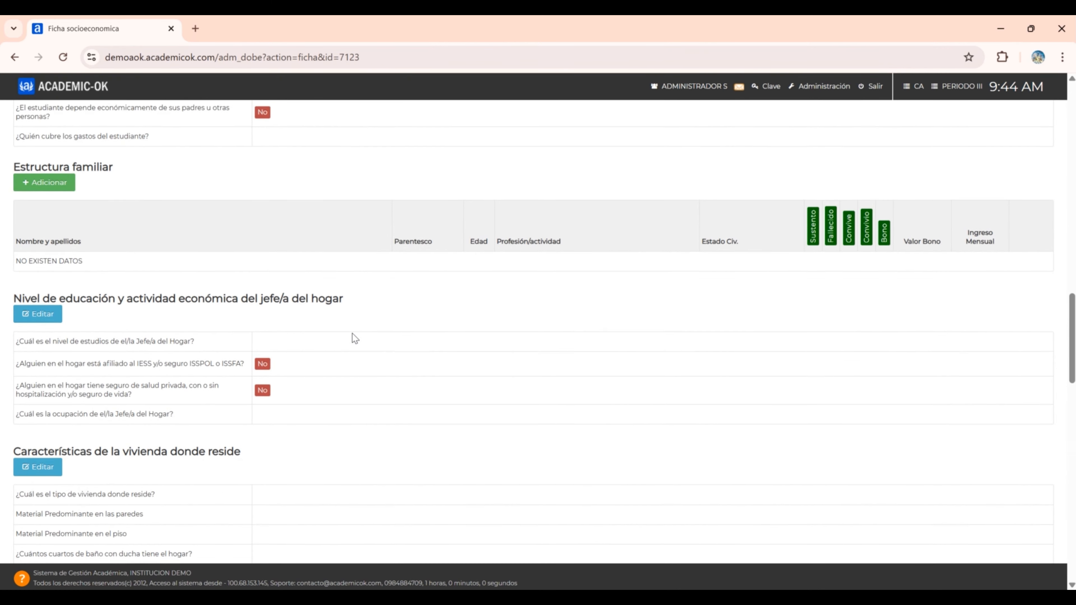
scroll(352, 334, "up", 12)
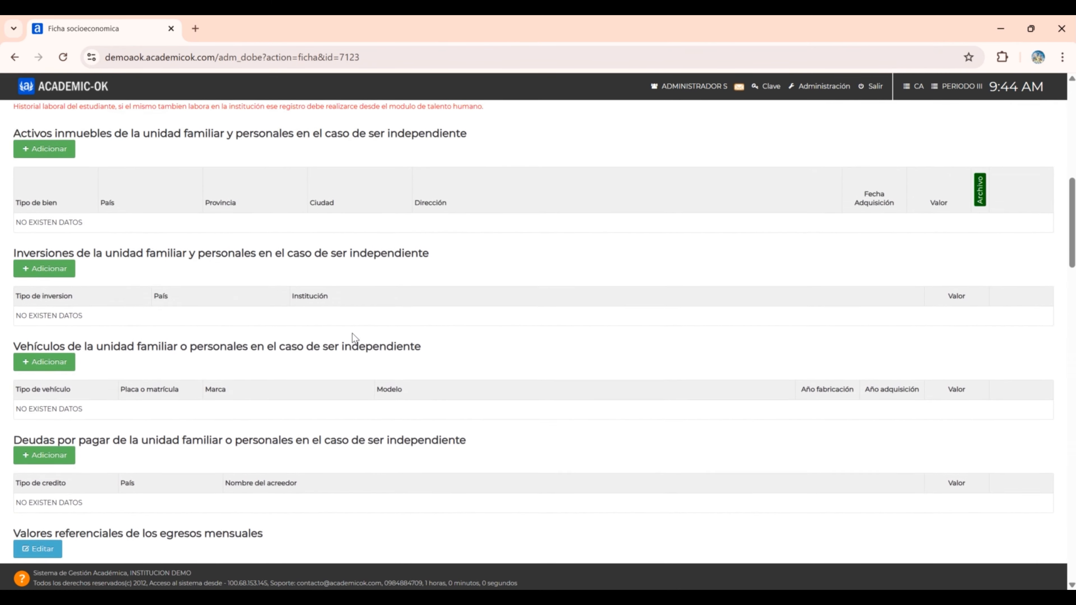
scroll(355, 338, "up", 2)
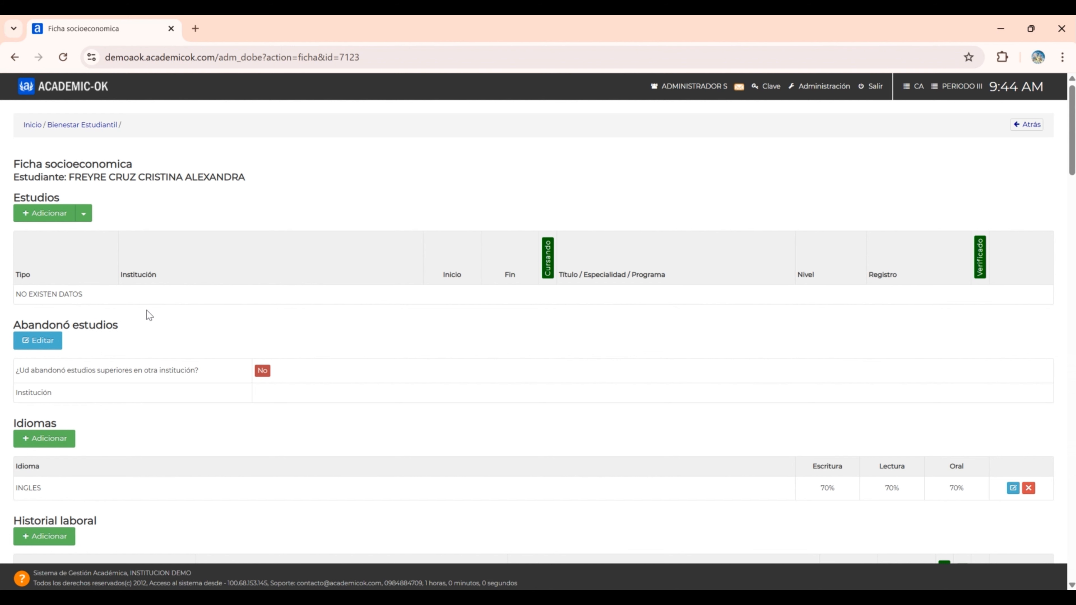
Examine the entry form for basic studies (Estudios básicos) and close it without saving
left_click(83, 214)
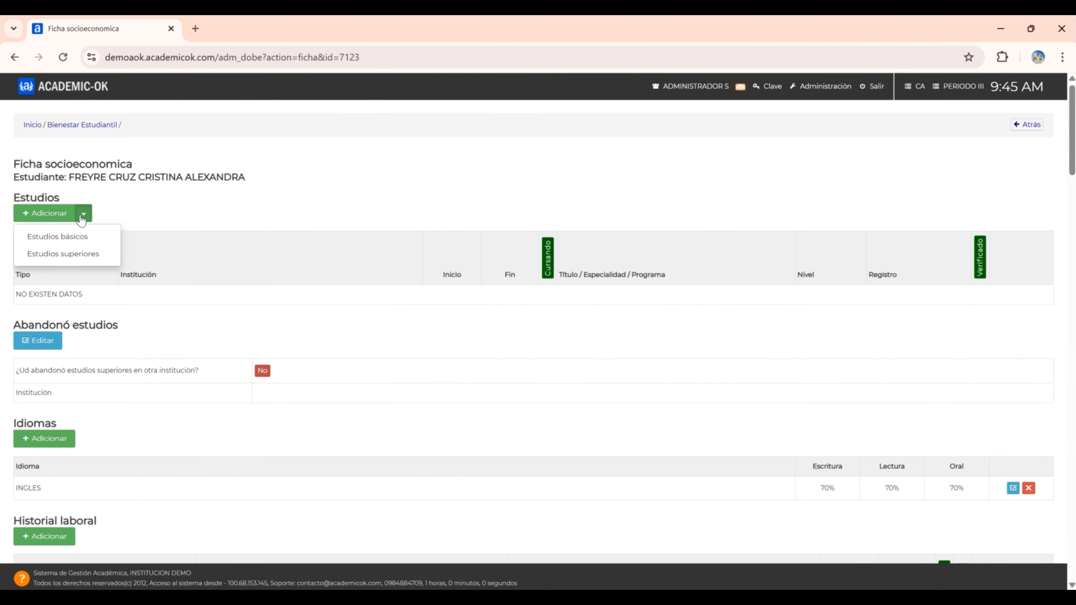
left_click(103, 240)
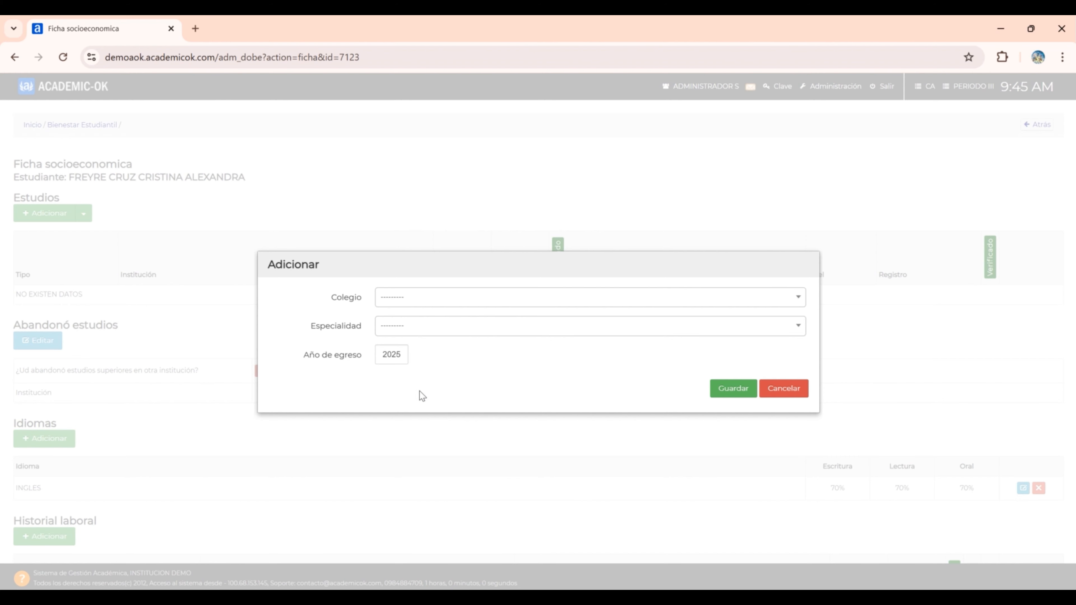
left_click(783, 389)
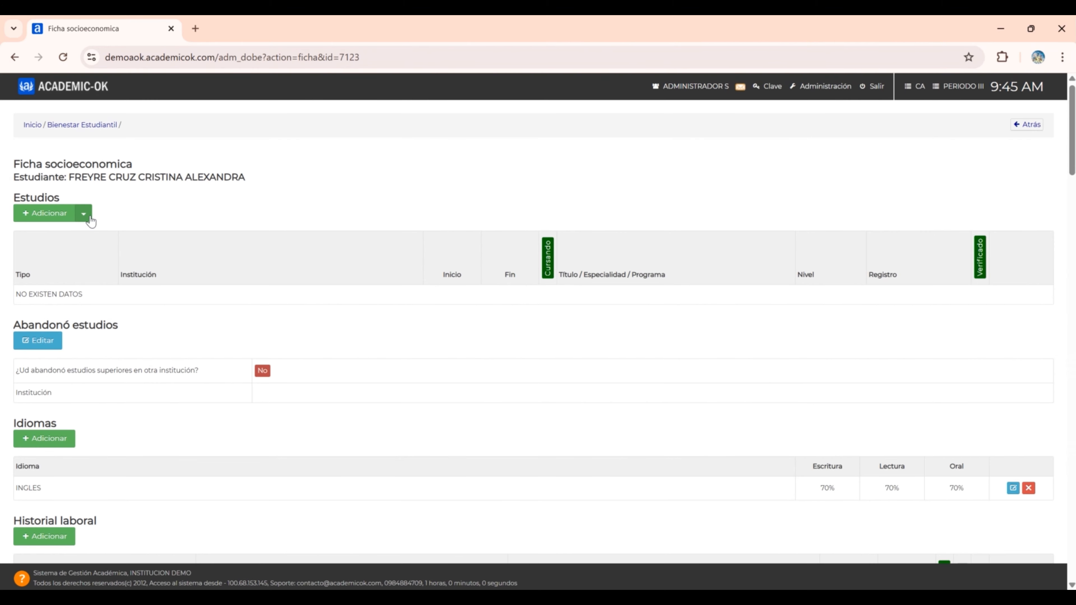
Start a higher studies entry (Estudios superiores) with degree level 3ER. NIVEL and level detail INGENIERO
left_click(83, 213)
left_click(112, 250)
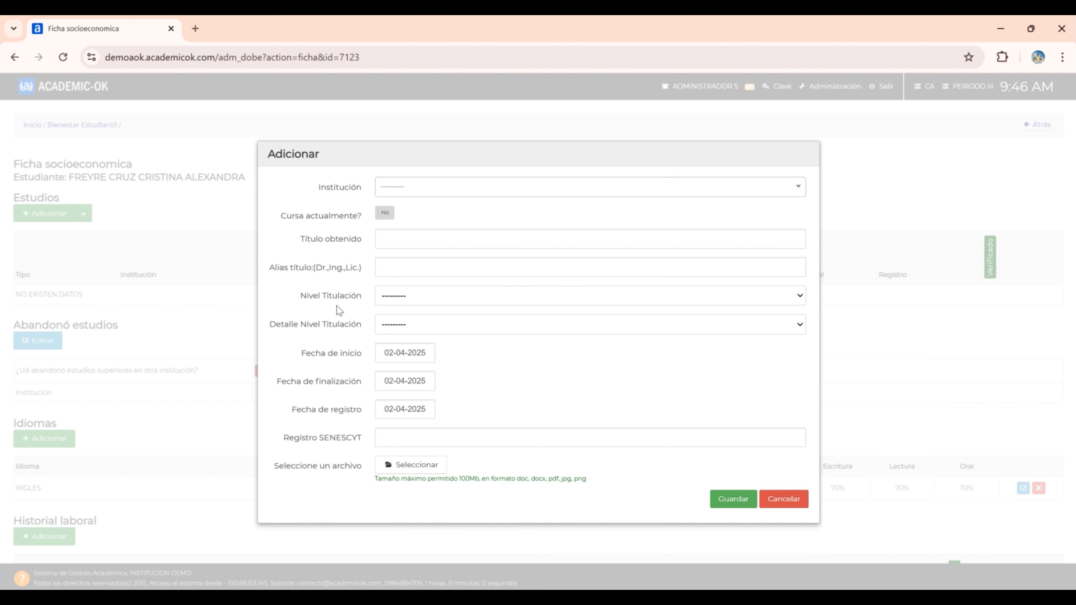
left_click(415, 304)
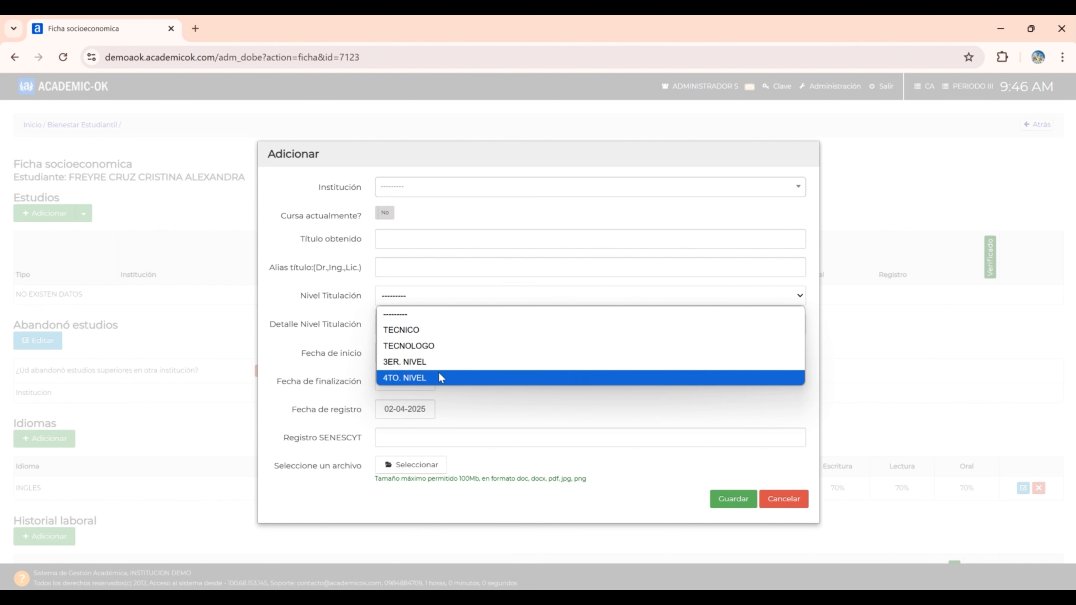
left_click(447, 363)
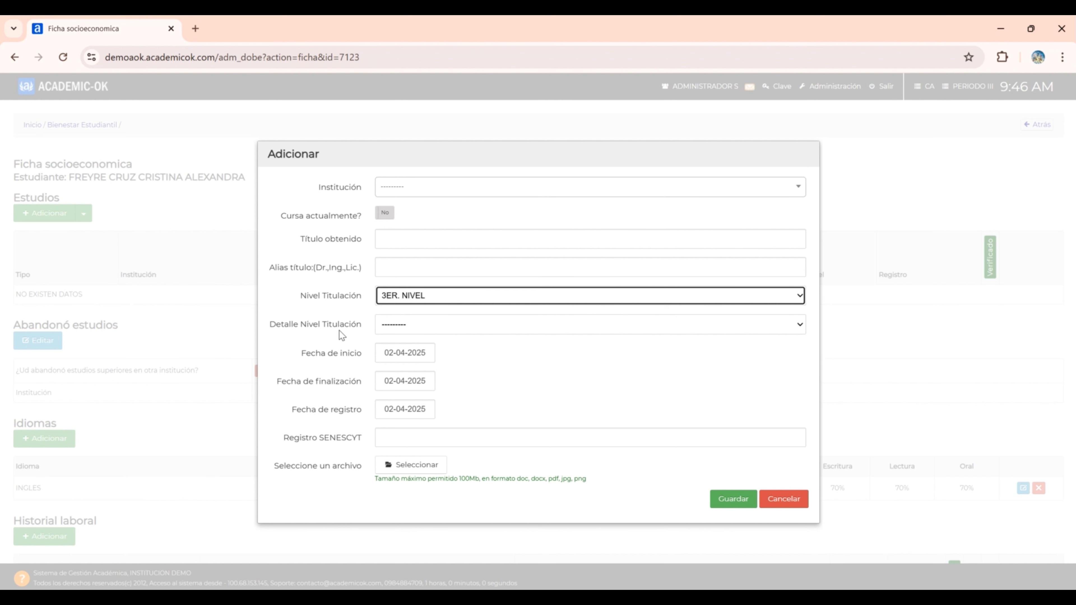
left_click(408, 334)
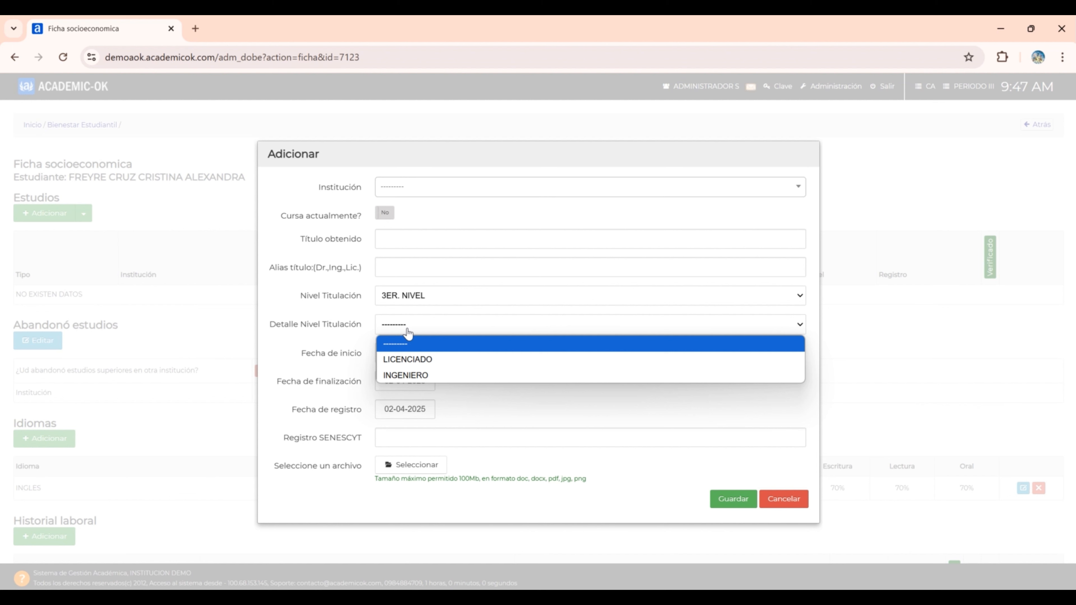
left_click(440, 376)
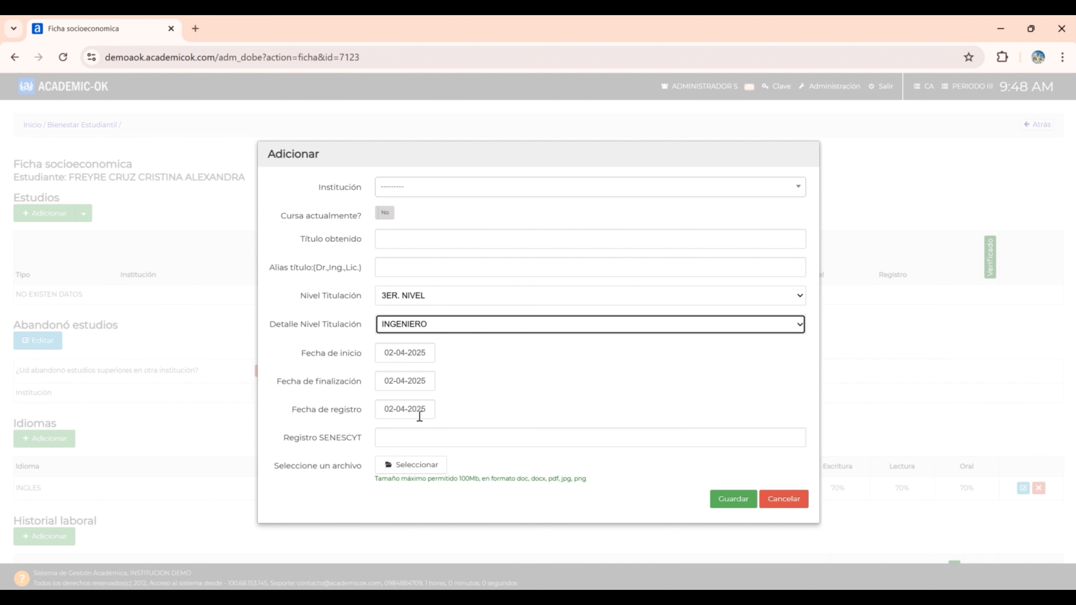
Mark the higher studies as currently being taken and select INGENIERO as the degree level detail
left_click(386, 215)
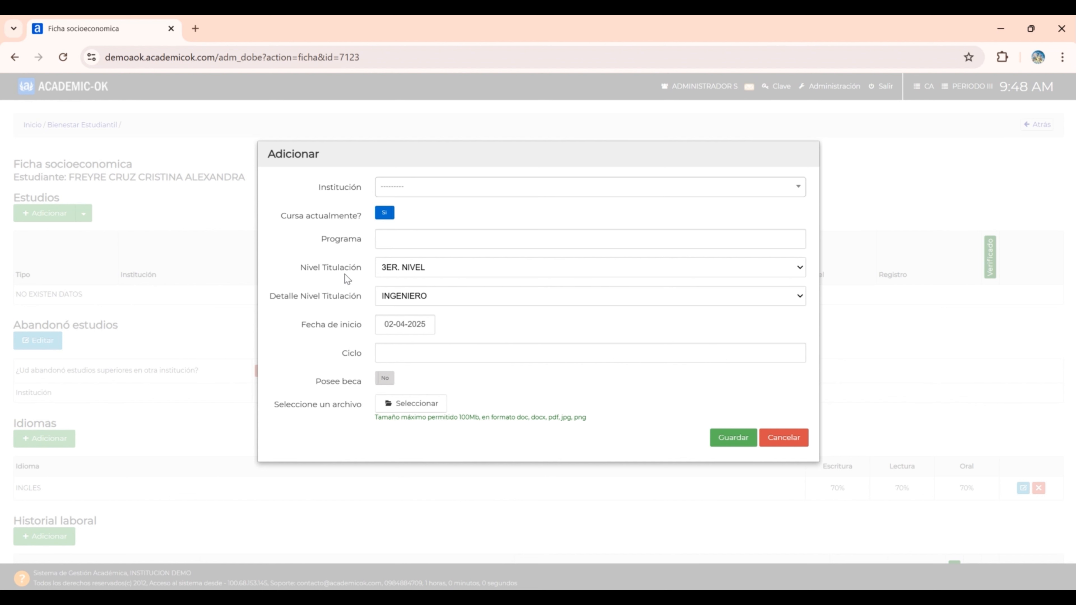
left_click(394, 274)
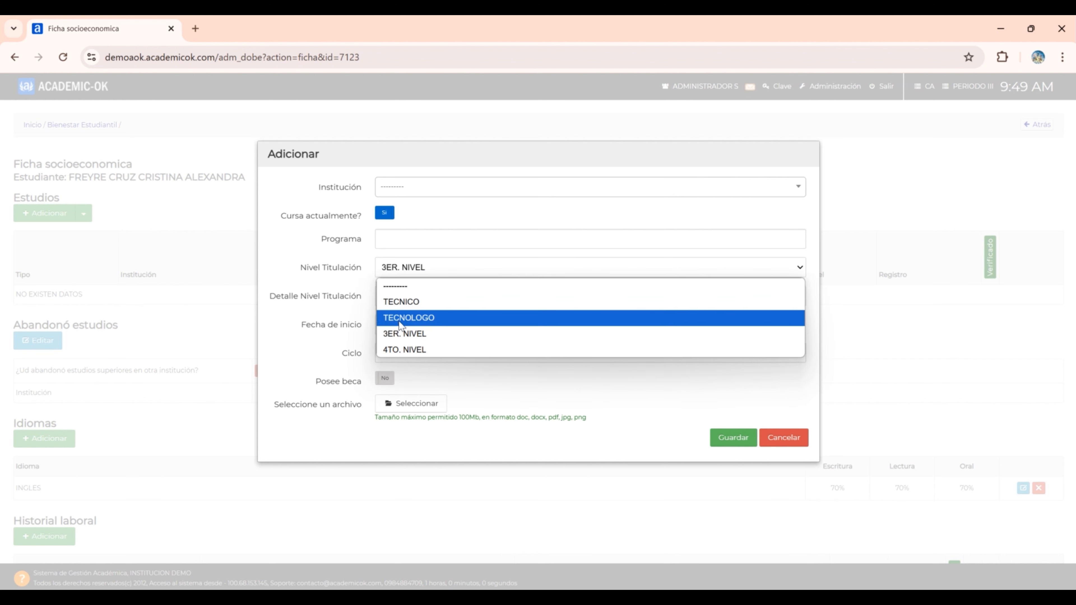
left_click(349, 303)
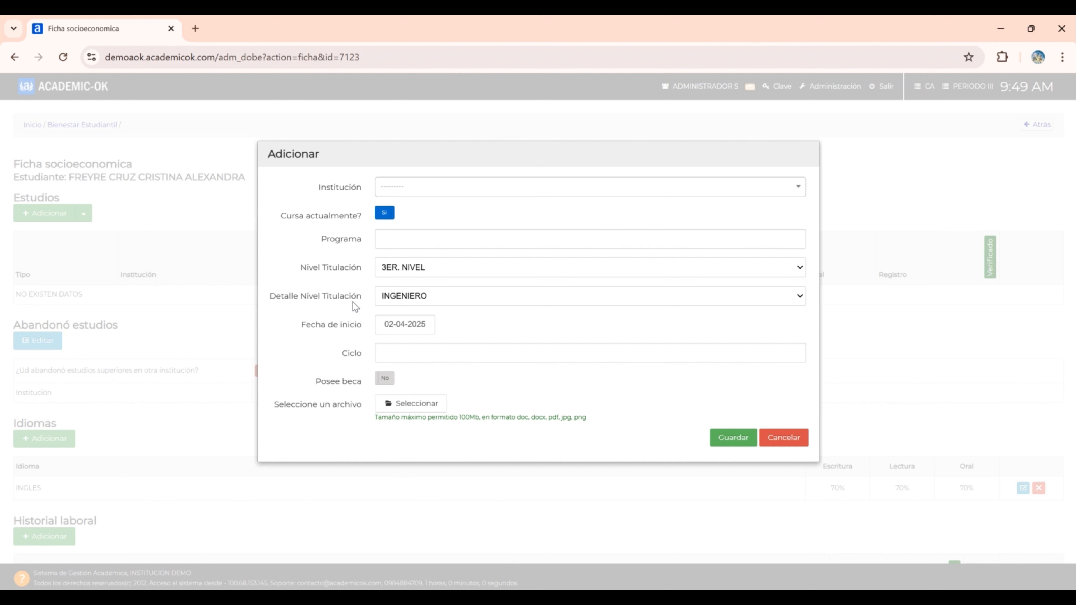
left_click(388, 300)
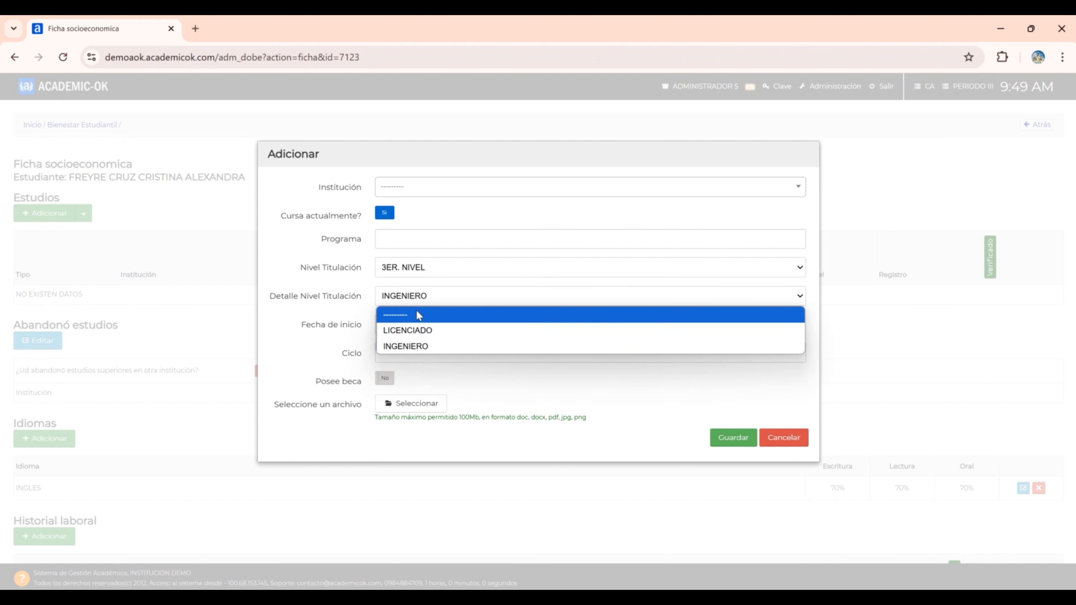
left_click(433, 344)
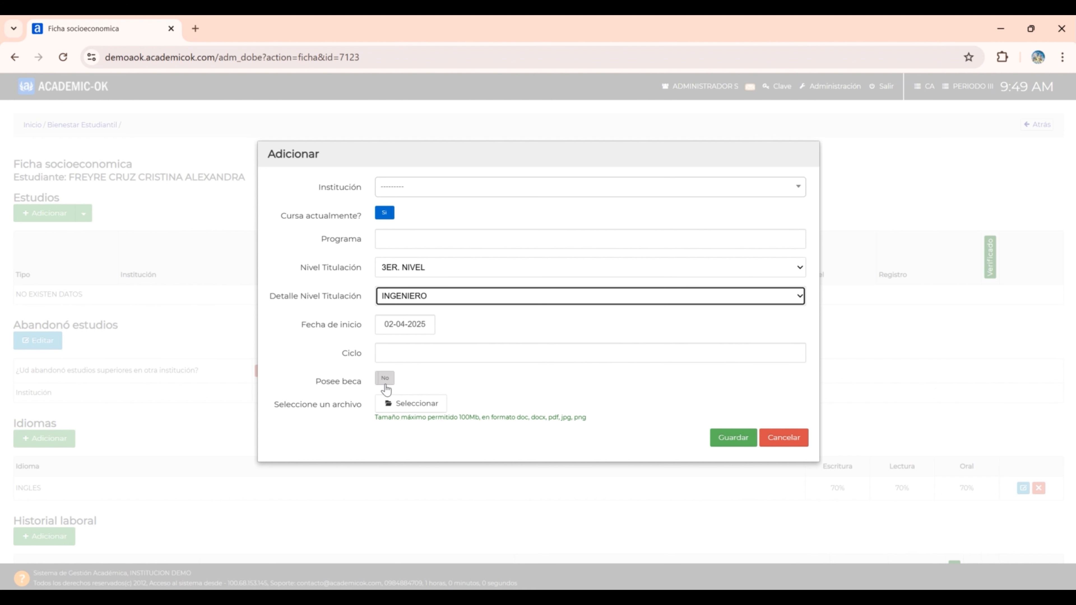
Mark the higher studies entry as having a scholarship, with type PARCIAL and financing OTRO, and discard the form without saving
left_click(385, 386)
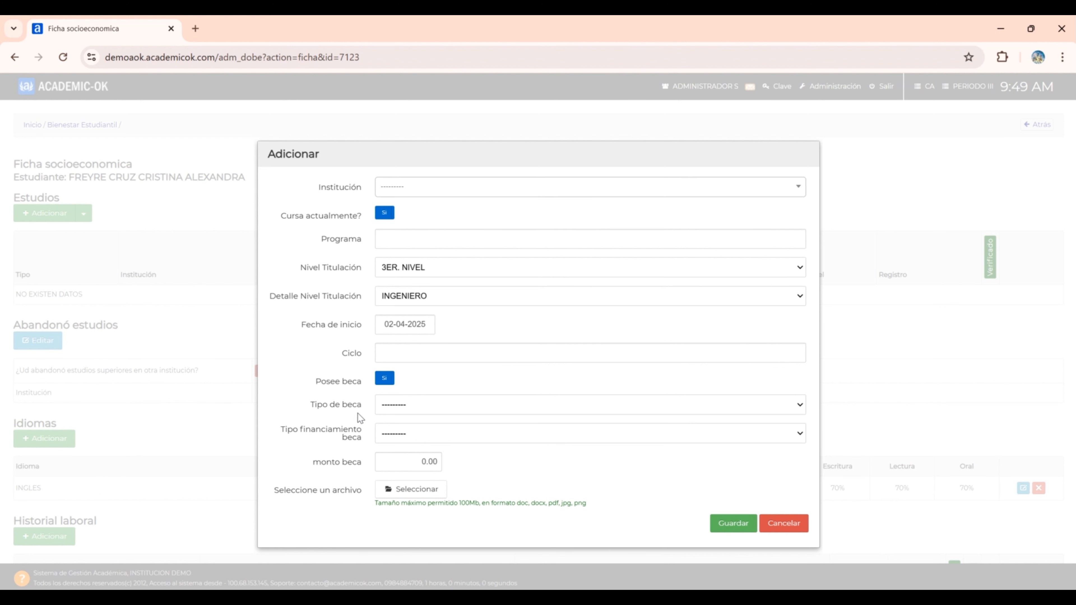
left_click(403, 410)
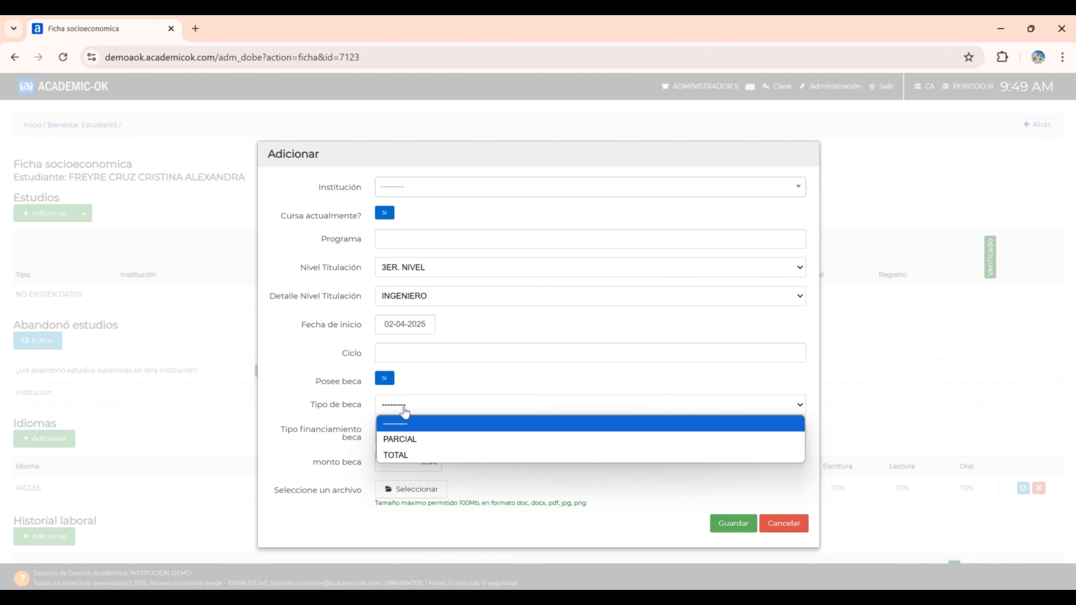
left_click(429, 441)
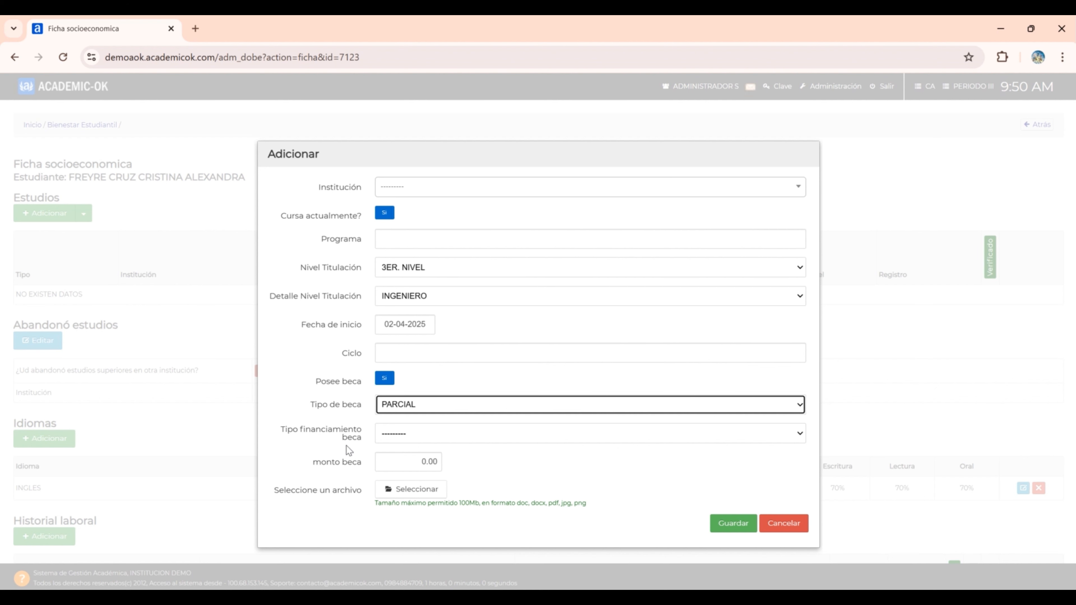
left_click(405, 439)
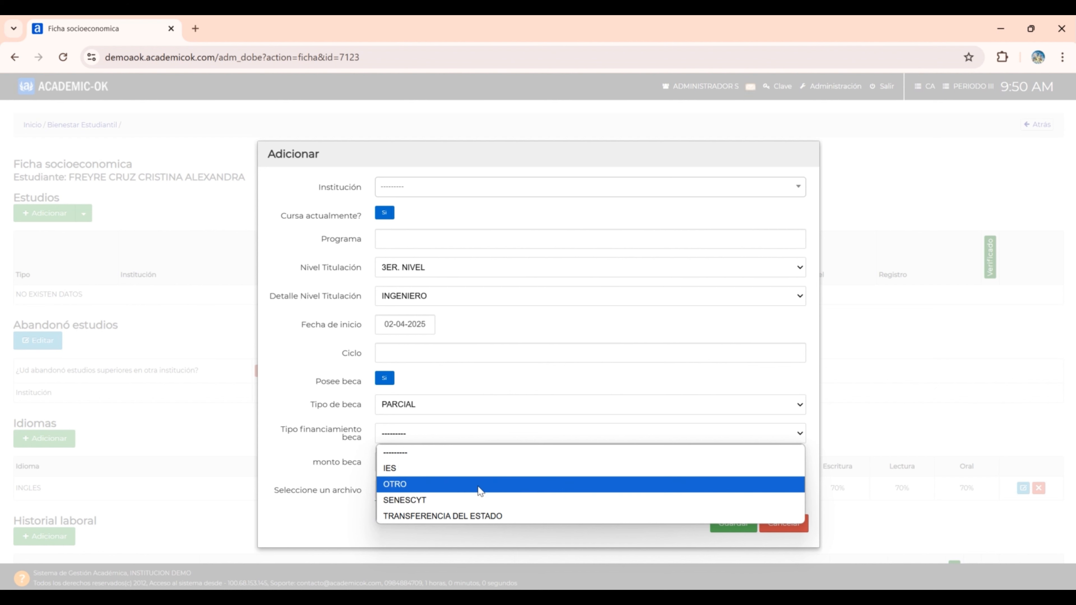
left_click(409, 484)
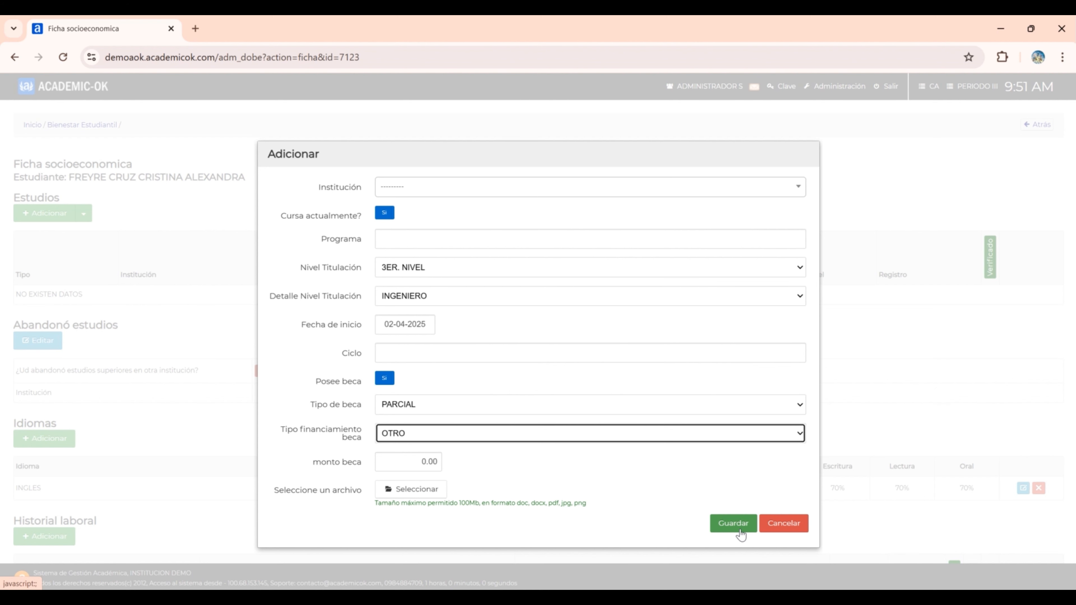
left_click(789, 530)
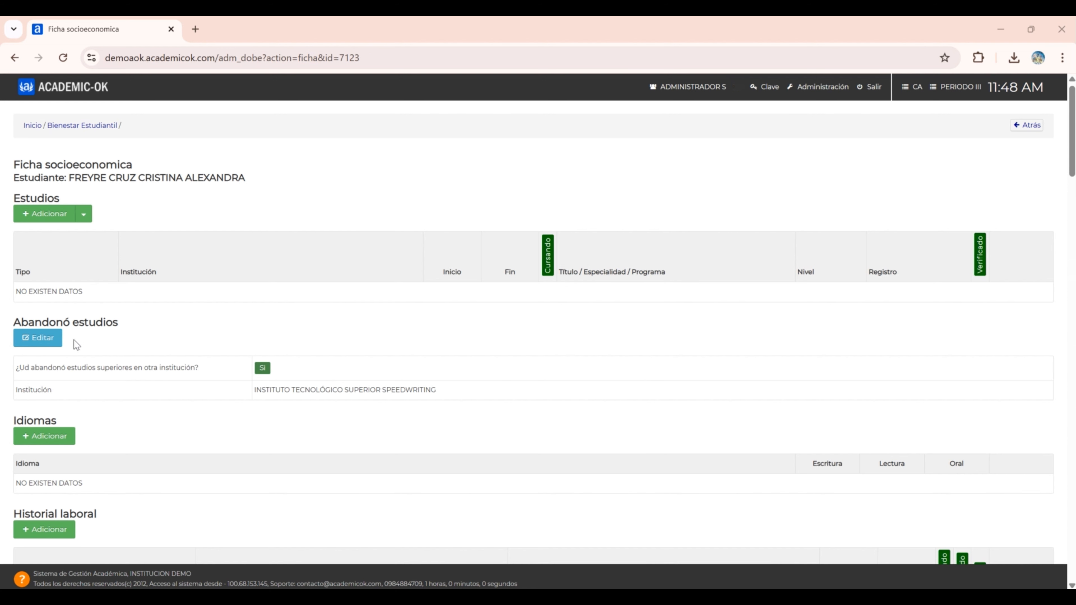
Examine the abandoned studies form (Abandonó estudios), trying its yes/no answer and institution search, and close it without saving
left_click(50, 344)
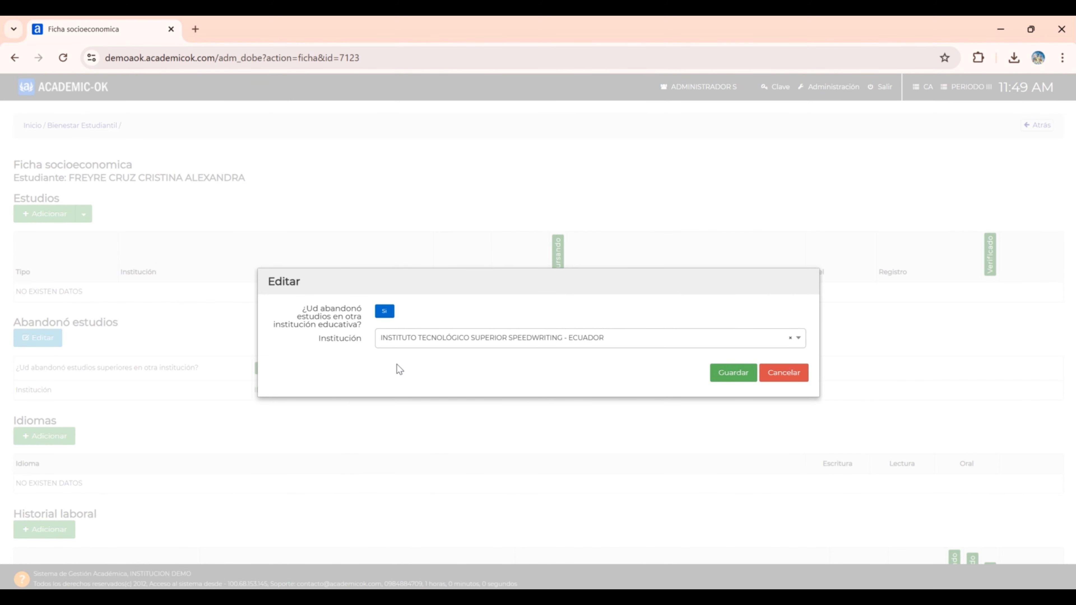
left_click(385, 312)
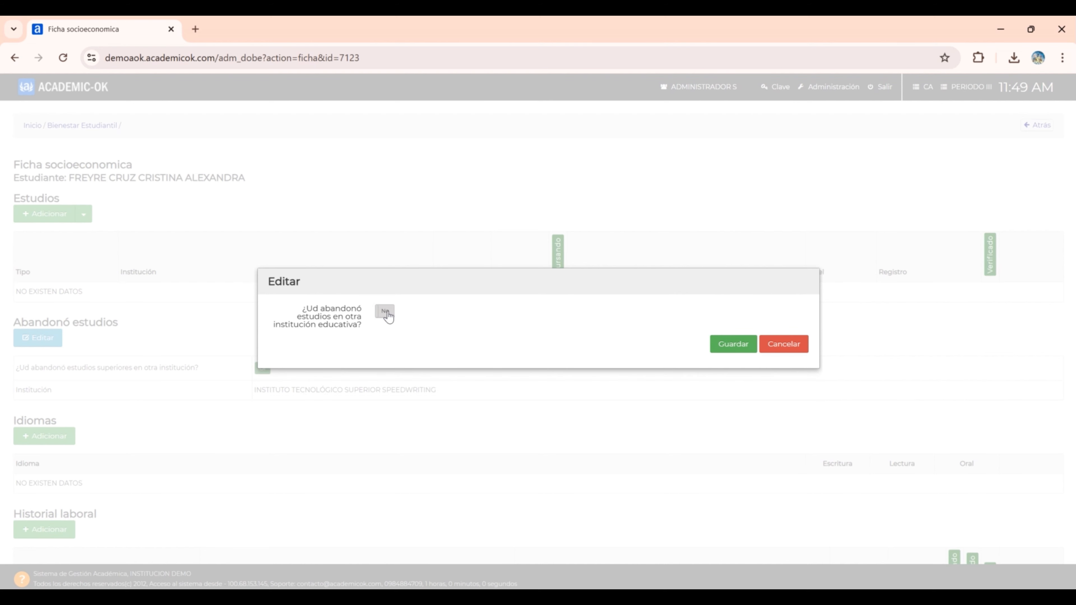
left_click(385, 312)
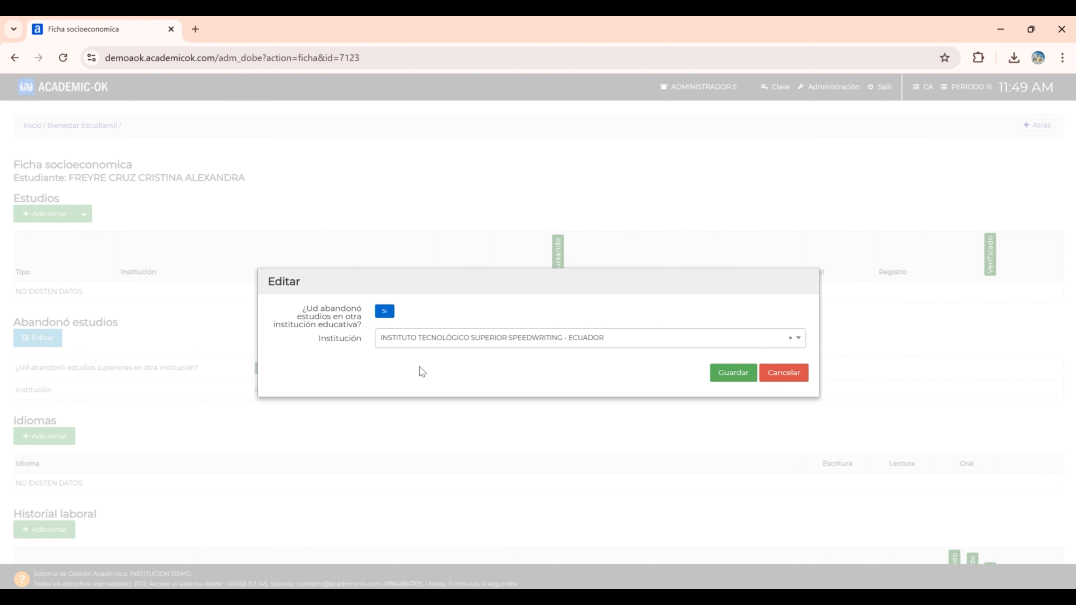
left_click(408, 346)
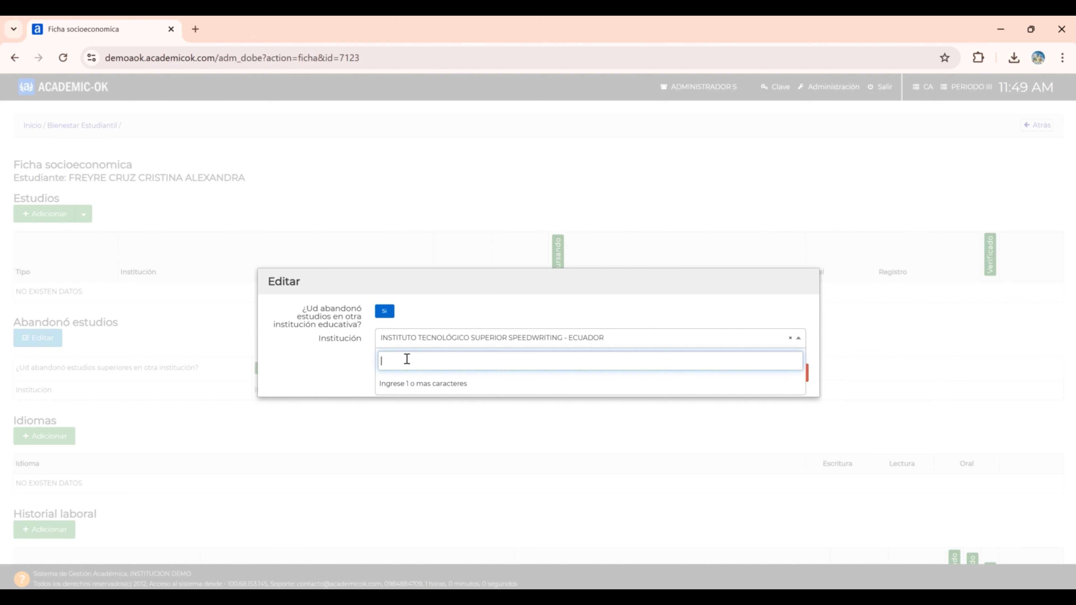
left_click(355, 359)
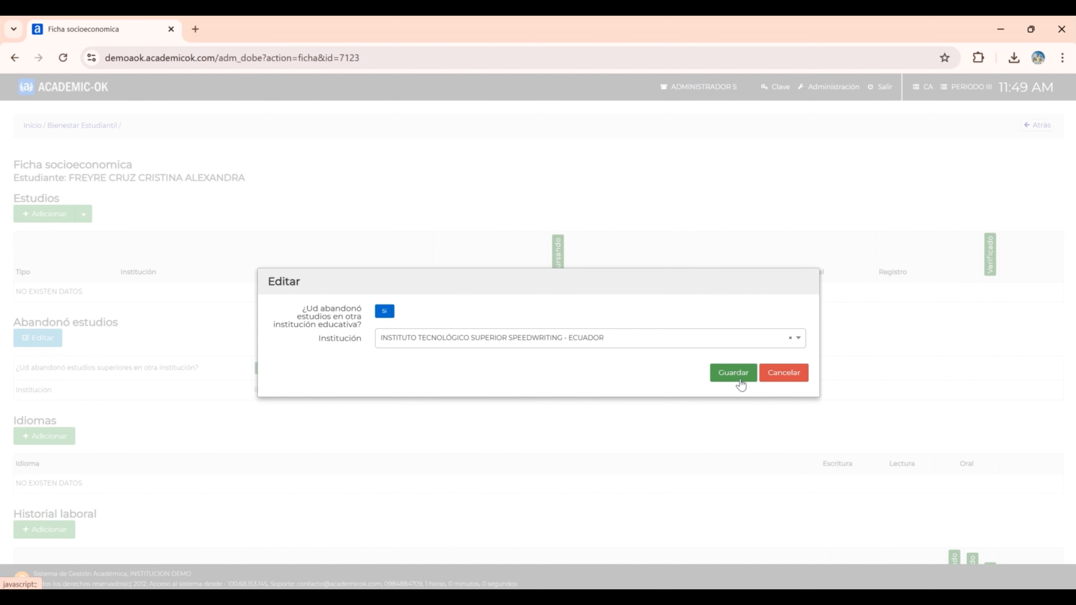
left_click(780, 381)
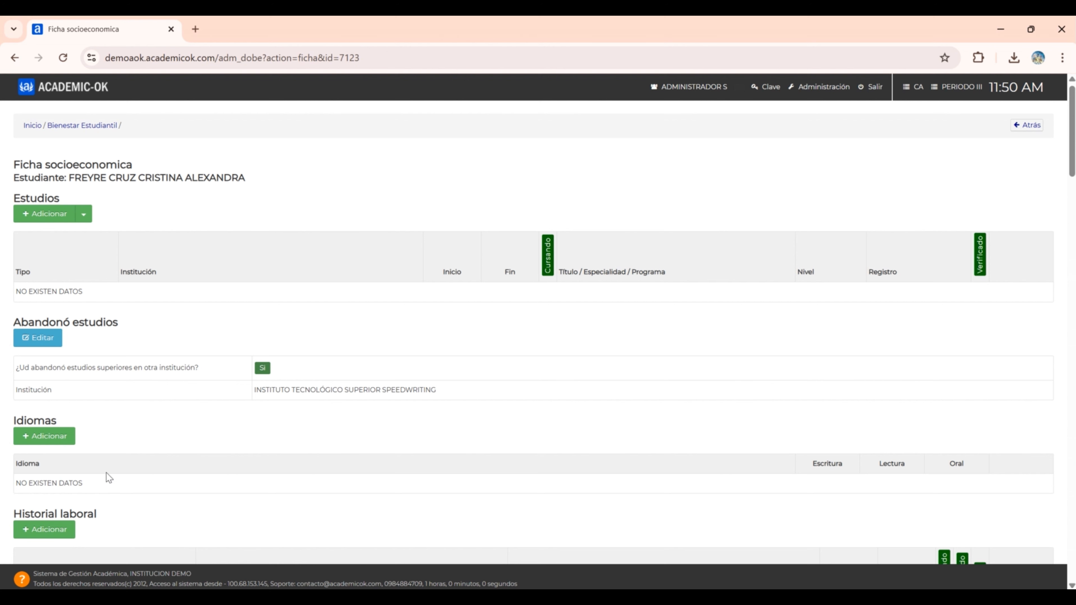
Add the language INGLES as certified by INSTITUTO TÉCNICO SUPERIOR LOS ANDES (LOJA), found by searching LOJA, and save it
left_click(58, 436)
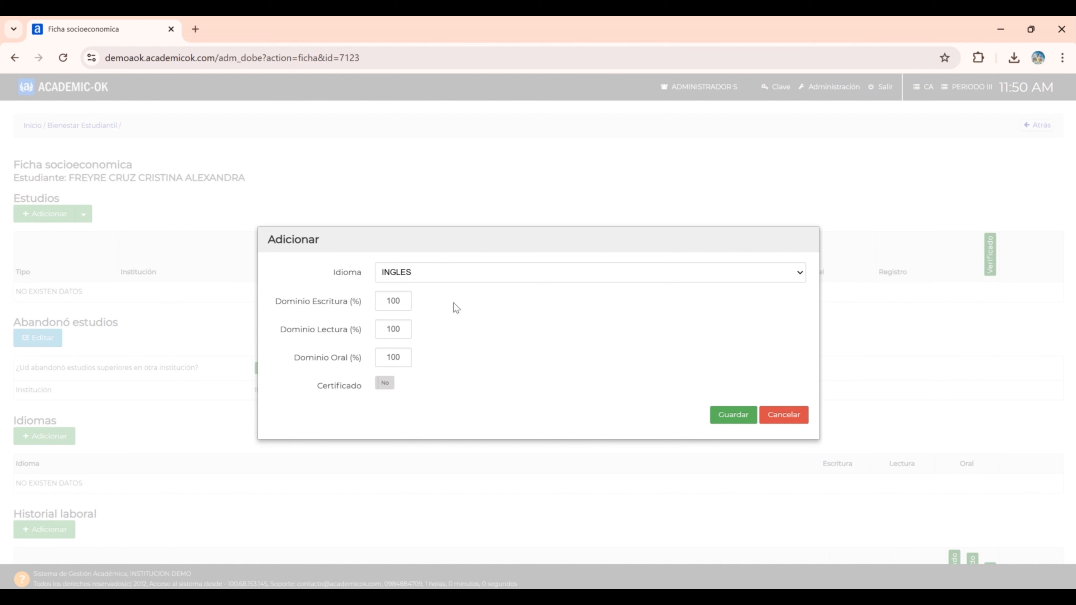
left_click(455, 278)
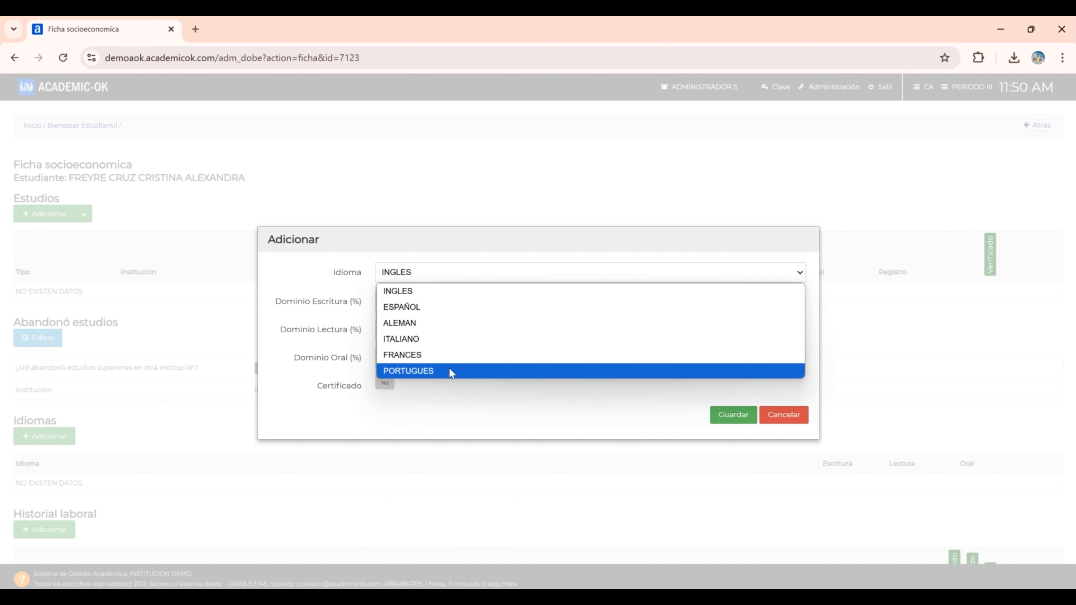
left_click(448, 396)
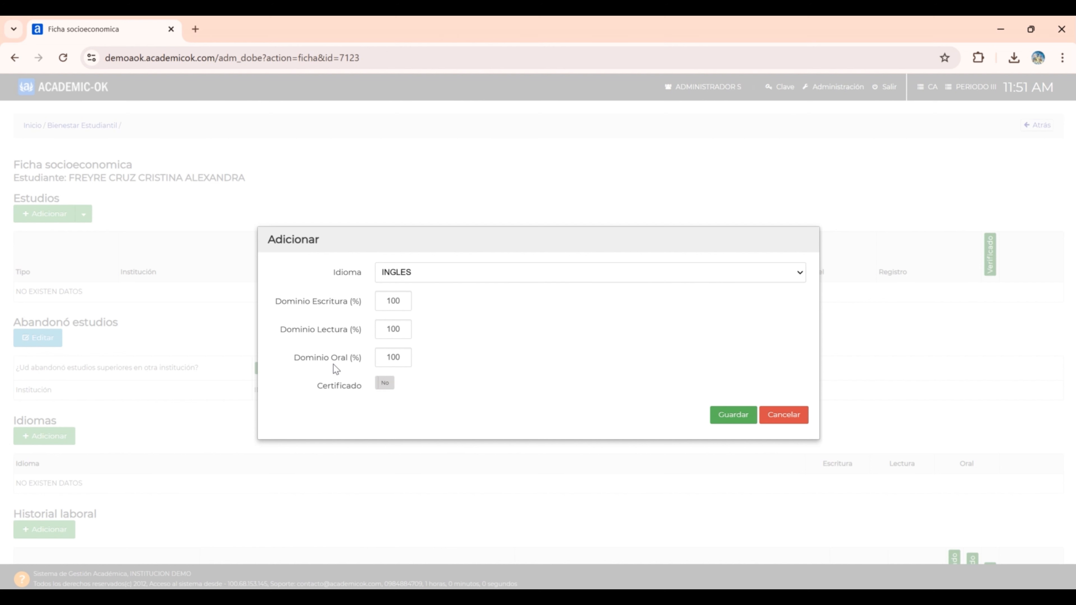
left_click(385, 384)
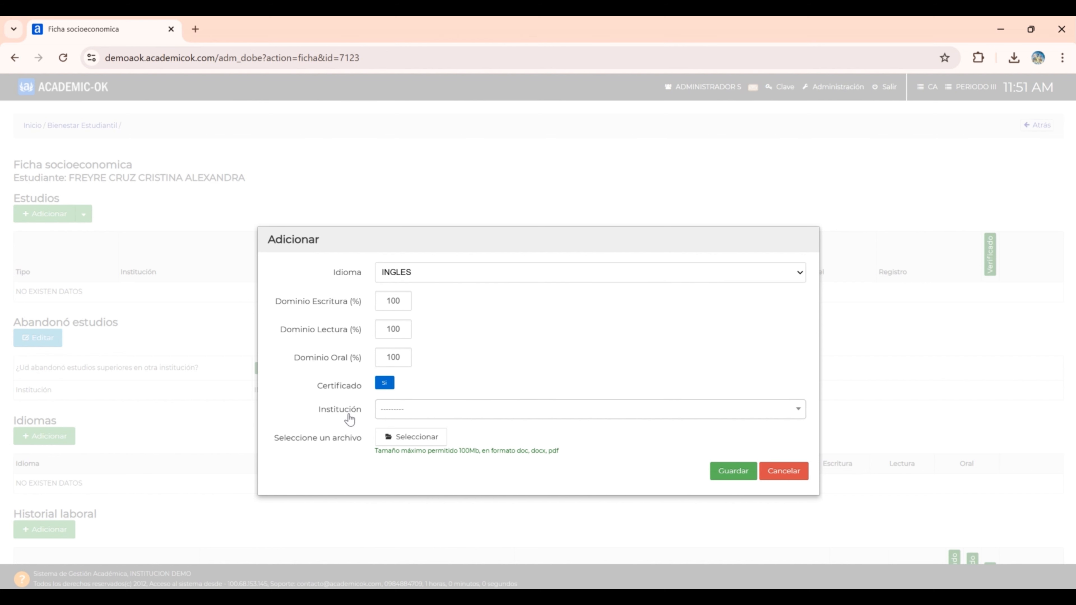
left_click(399, 409)
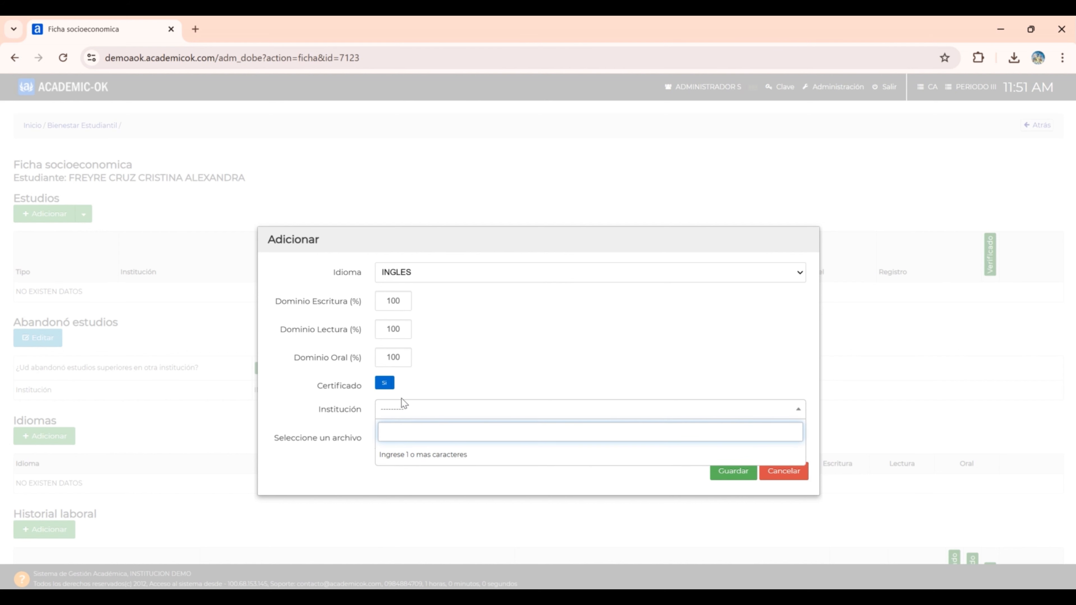
type("LOJA")
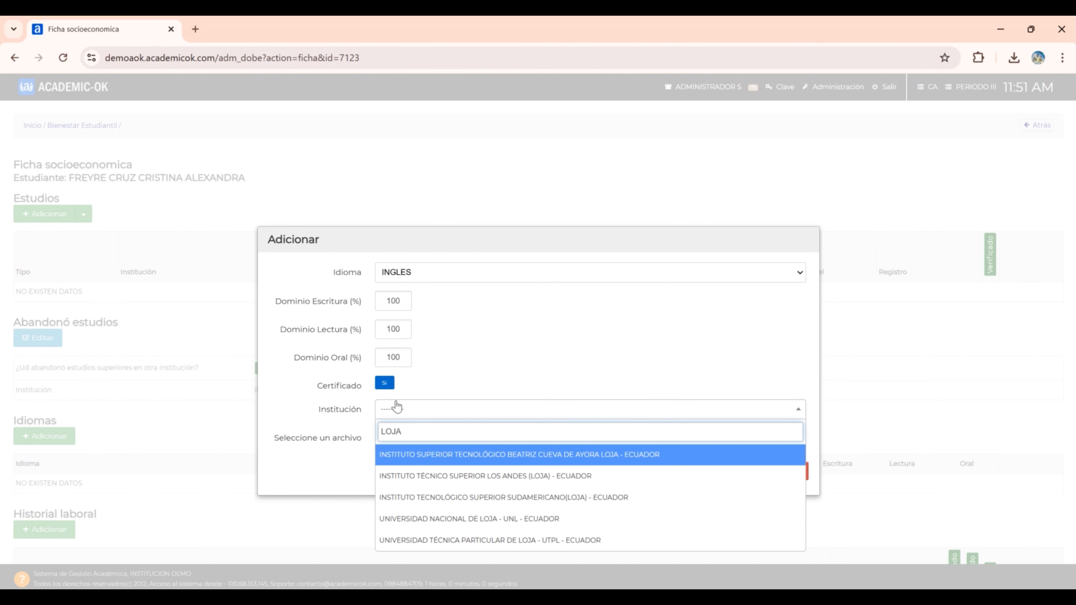
left_click(455, 476)
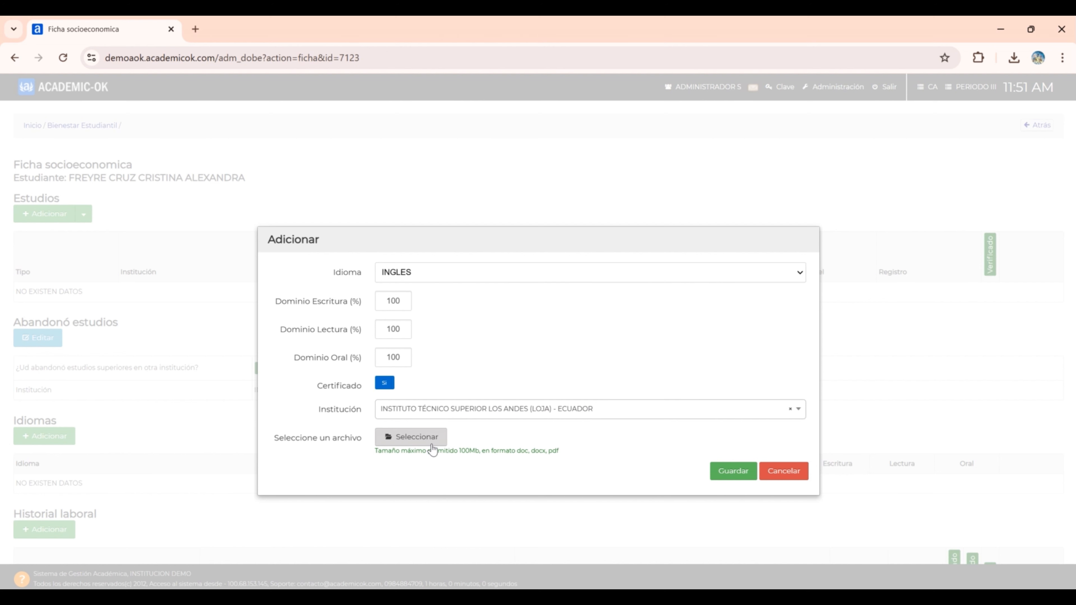
left_click(744, 481)
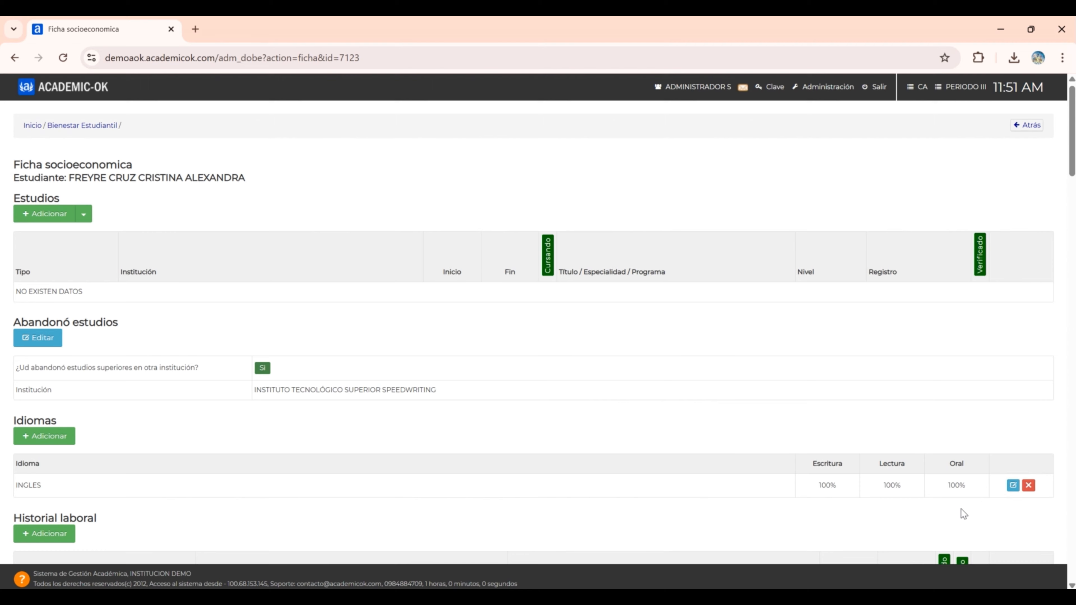
Look at the edit form and the delete confirmation of the INGLES language entry, closing both without changes
left_click(1012, 485)
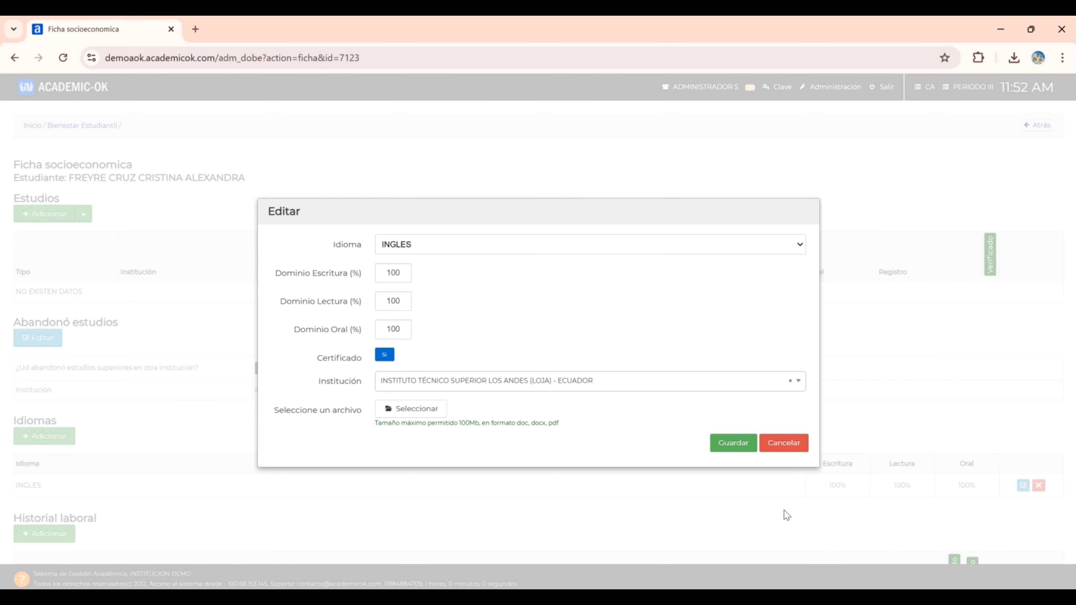
left_click(787, 445)
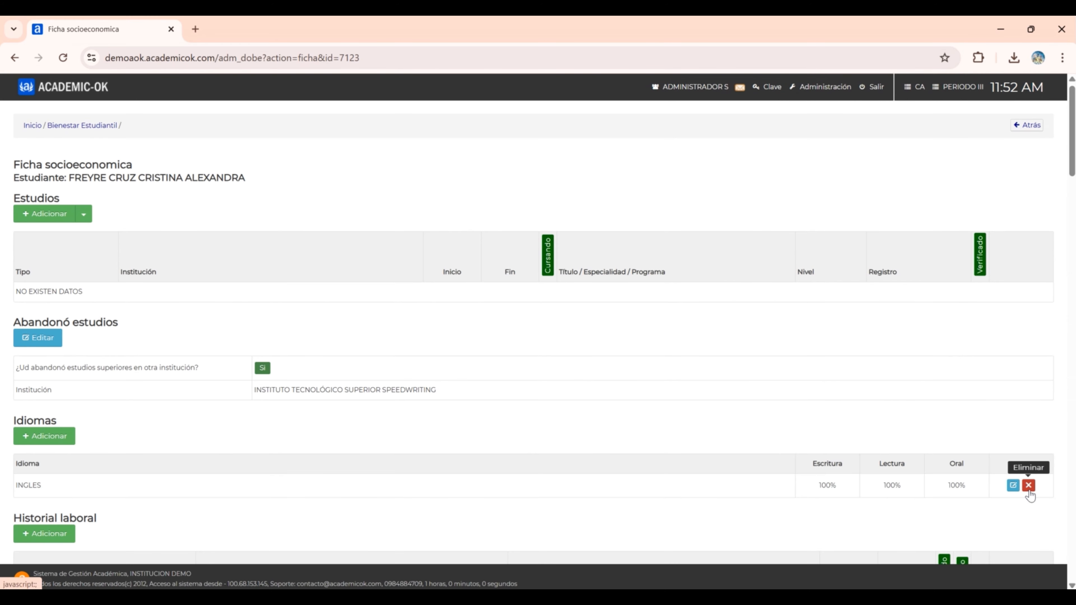
left_click(1029, 486)
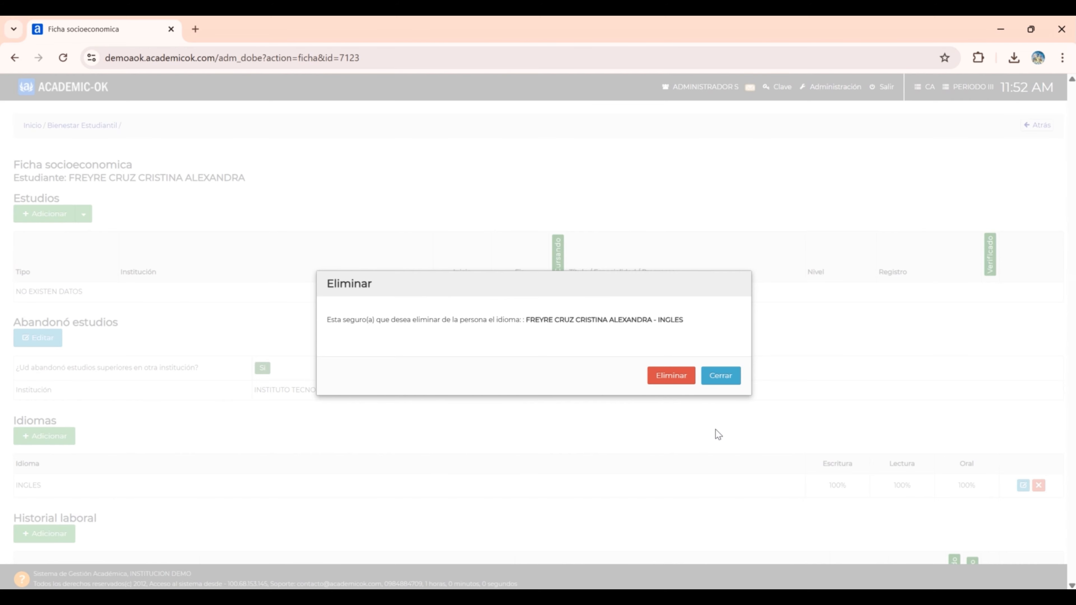
left_click(726, 381)
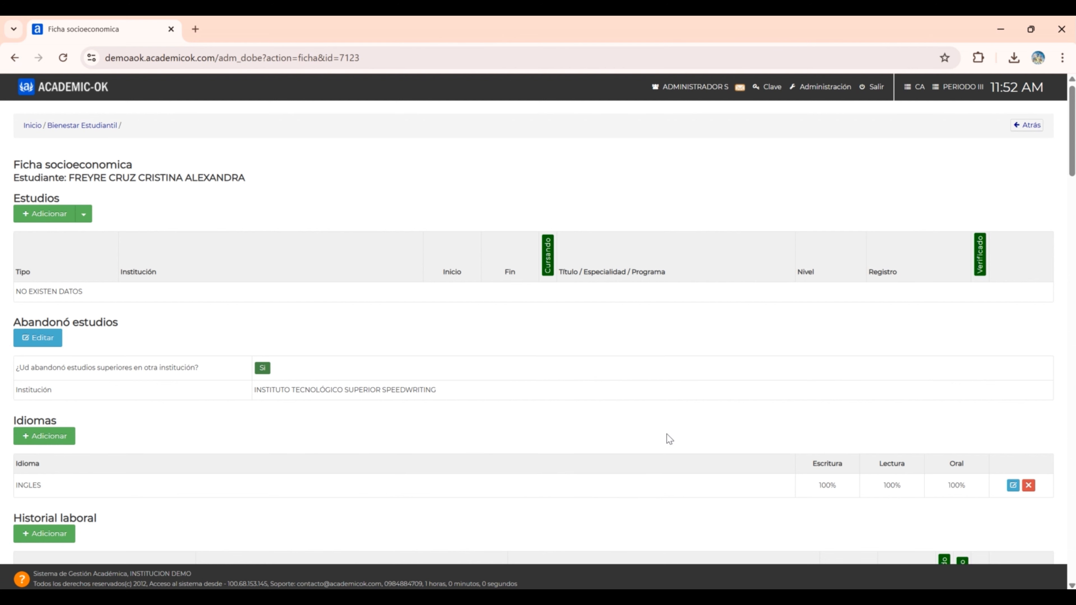
Start a work history entry (Historial laboral) and mark the contract as still active
scroll(668, 439, "down", 5)
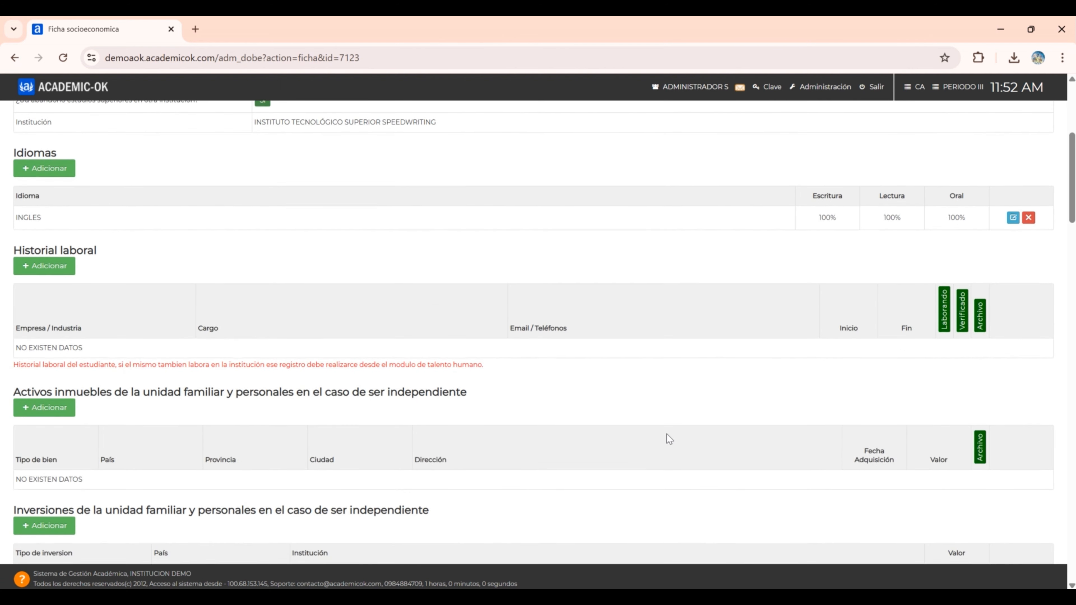
scroll(669, 439, "down", 1)
scroll(669, 439, "up", 1)
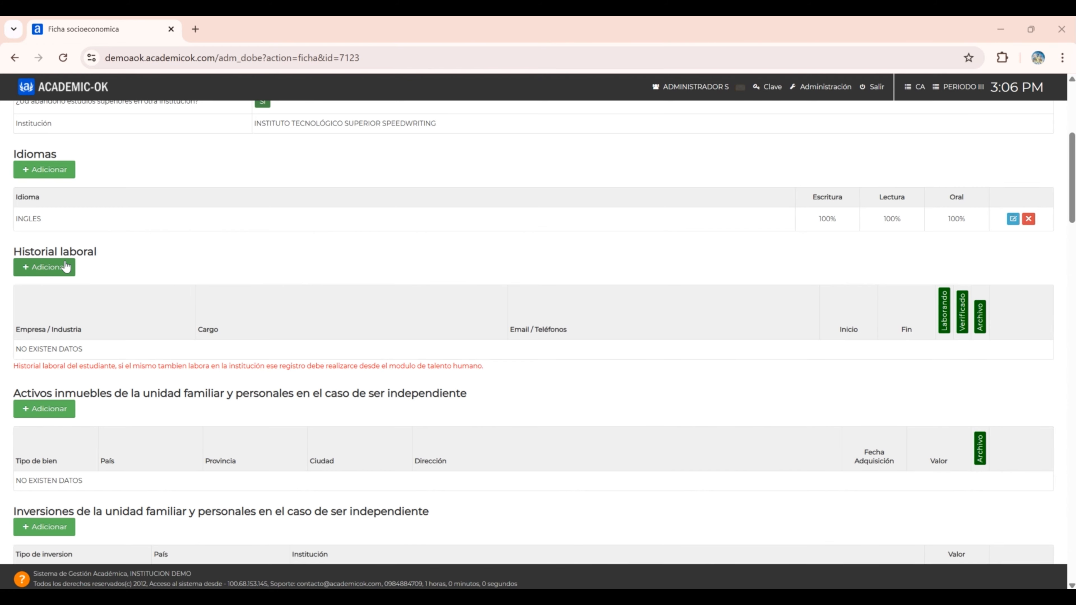
left_click(50, 272)
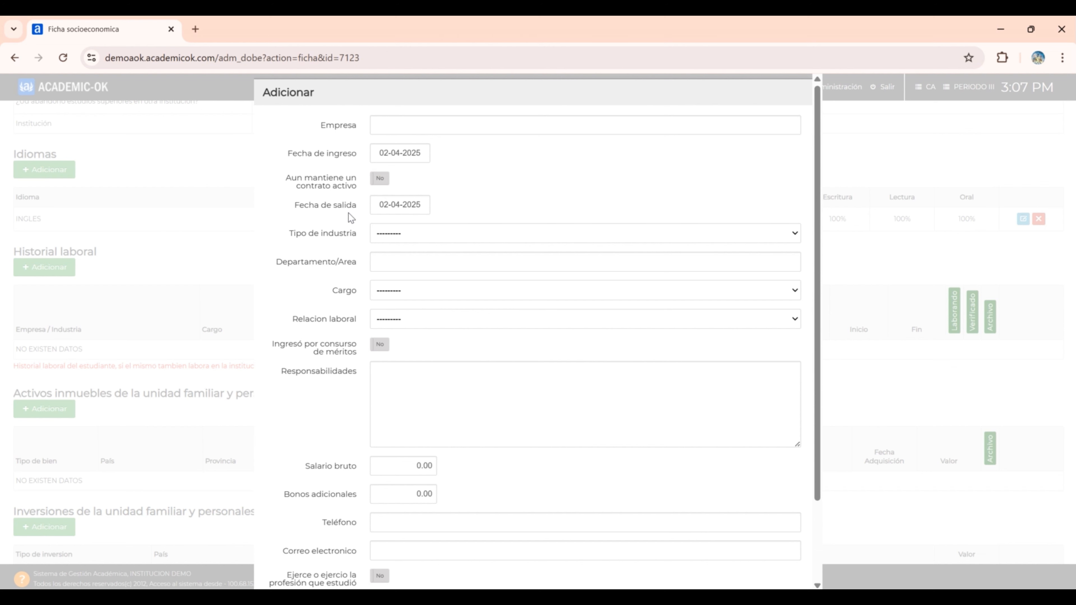
left_click(379, 179)
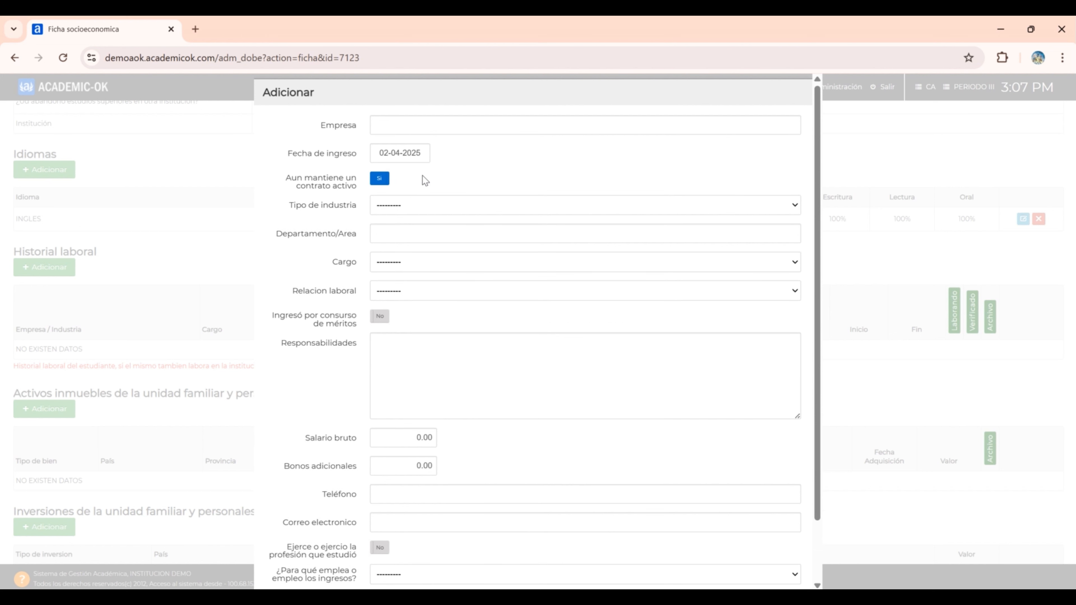
Examine the available options for industry type, position (Cargo) and employment relationship (Relacion laboral) without choosing any
left_click(399, 210)
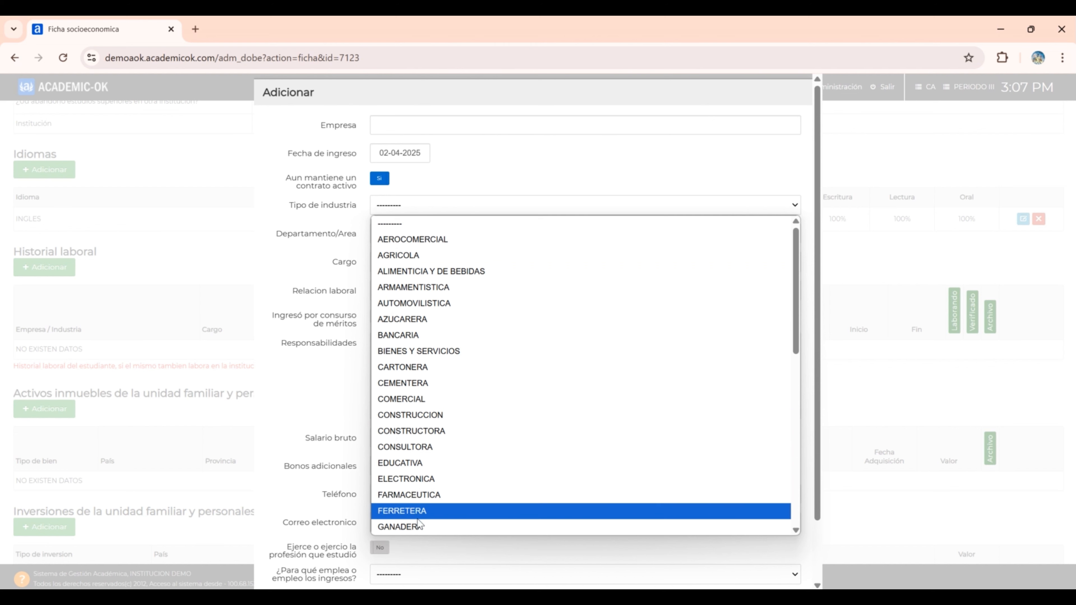
left_click(335, 409)
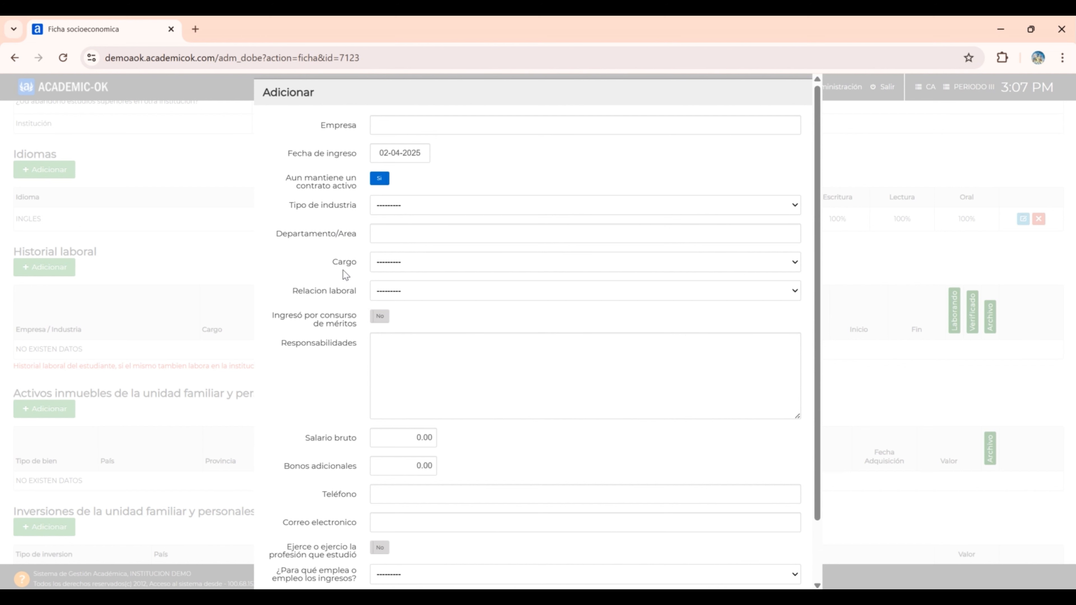
left_click(378, 267)
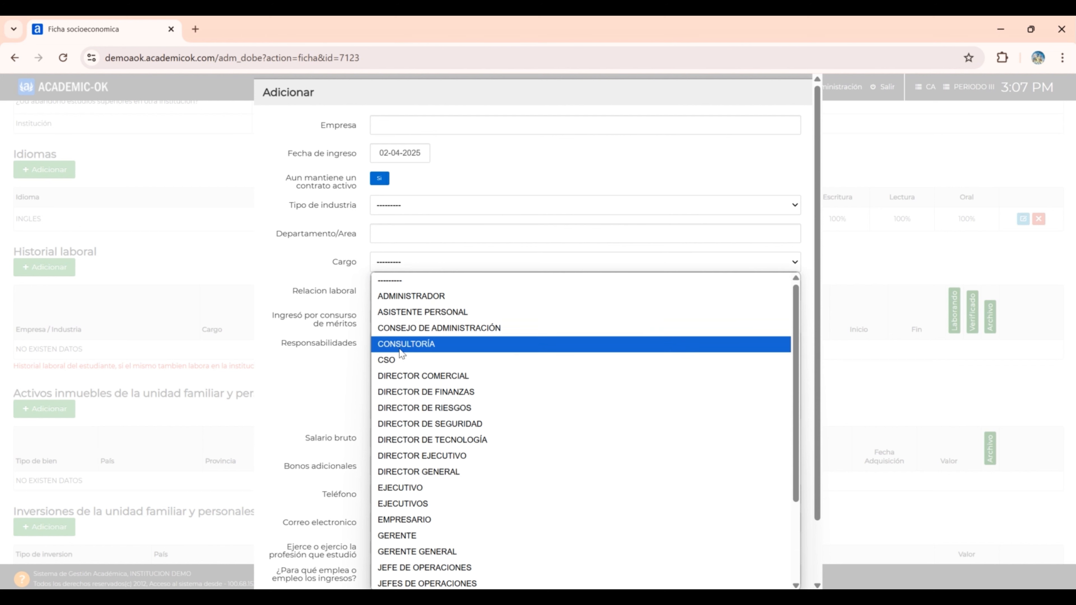
left_click(334, 303)
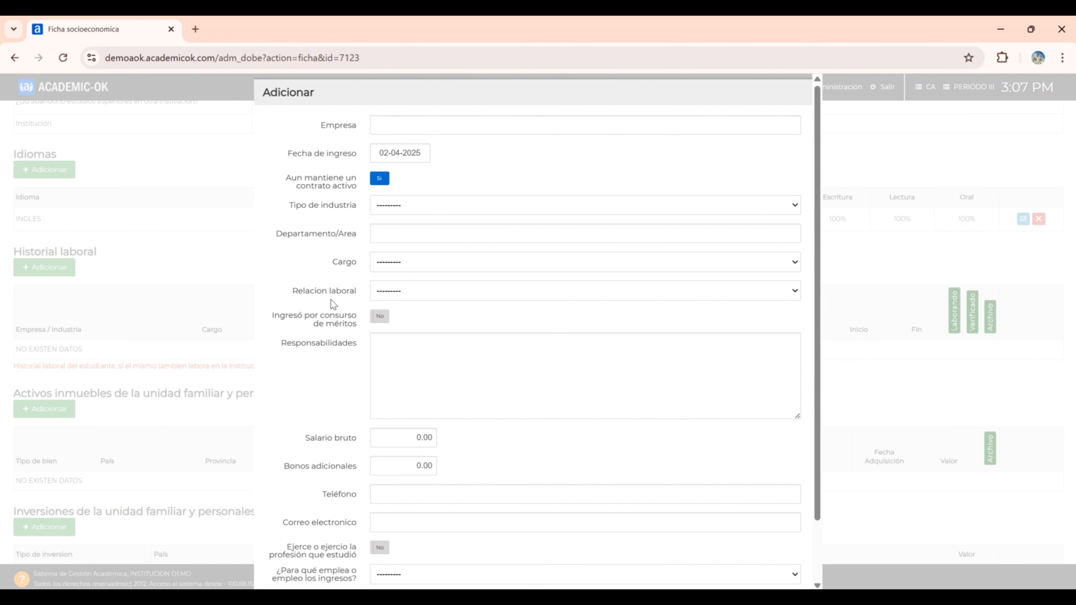
left_click(395, 292)
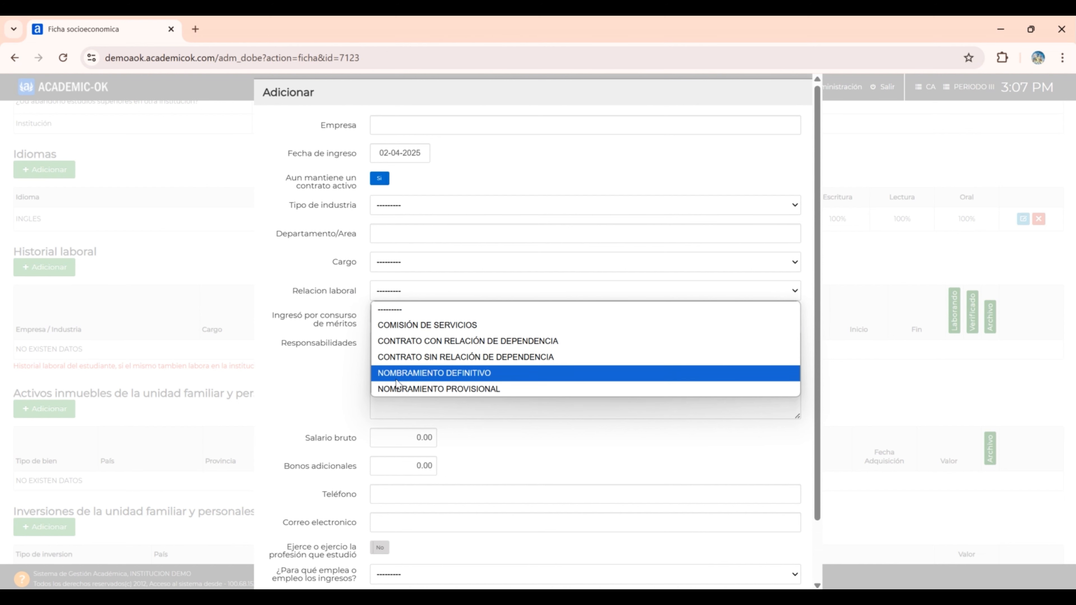
left_click(339, 398)
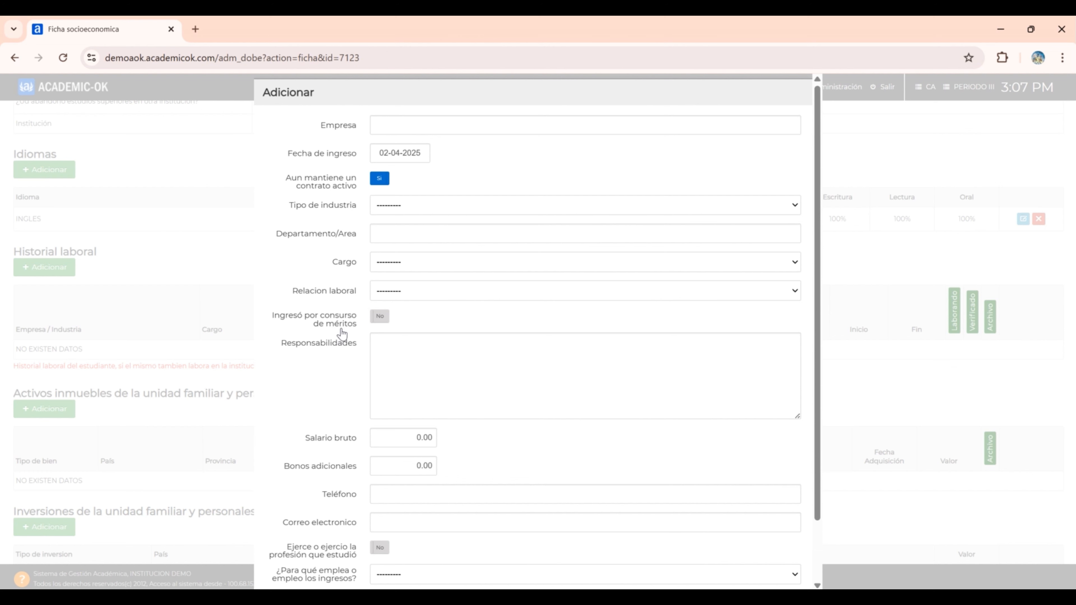
Set merit-contest entry and practice of the studied profession to Si, view the income-use options, and cancel the work history entry
left_click(380, 321)
scroll(476, 437, "down", 2)
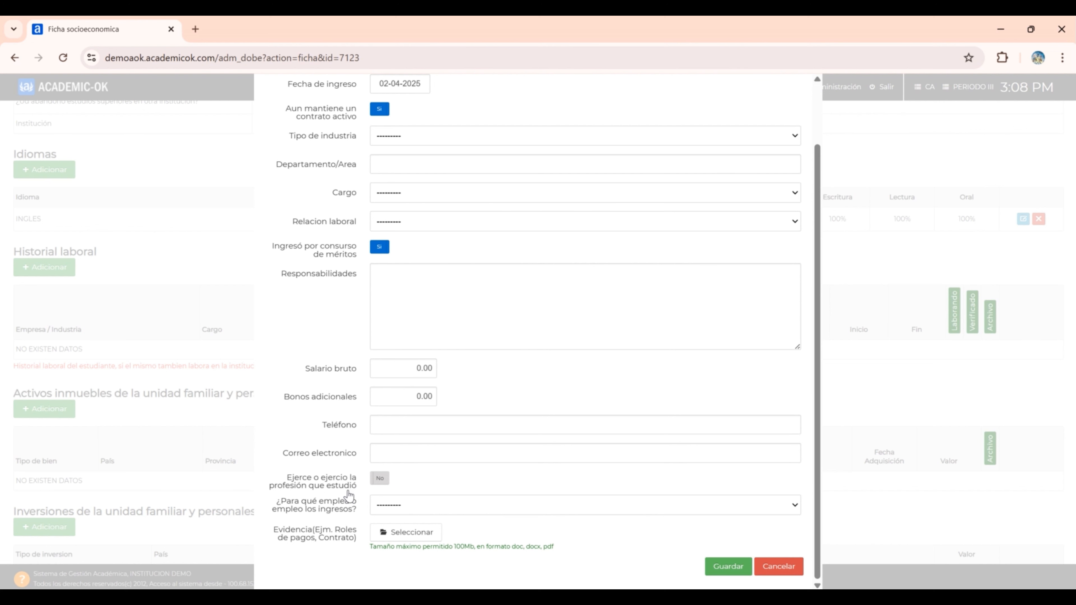
left_click(378, 484)
left_click(497, 508)
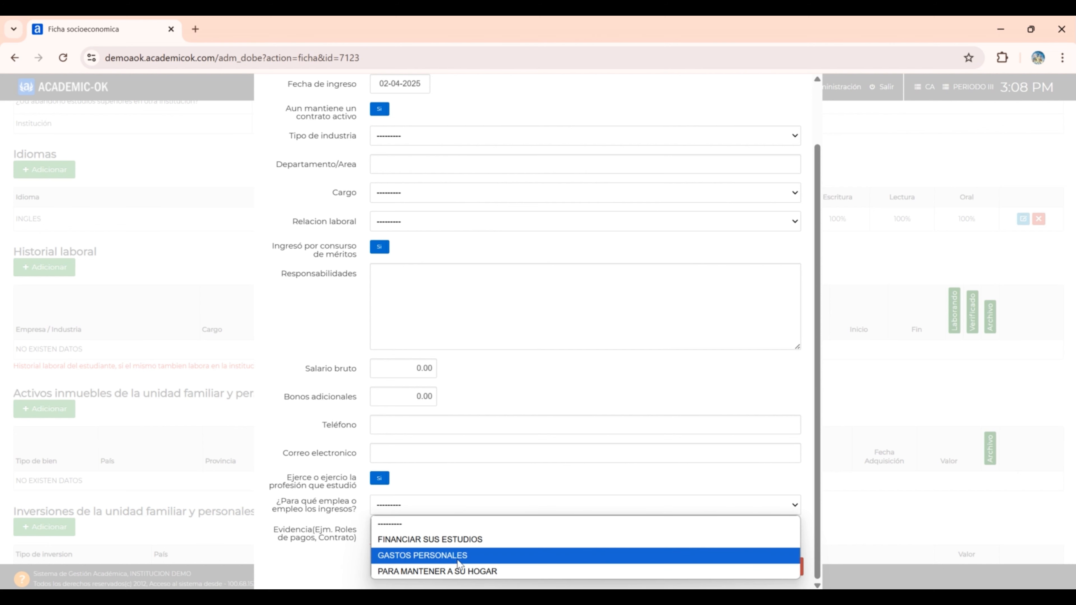
left_click(345, 564)
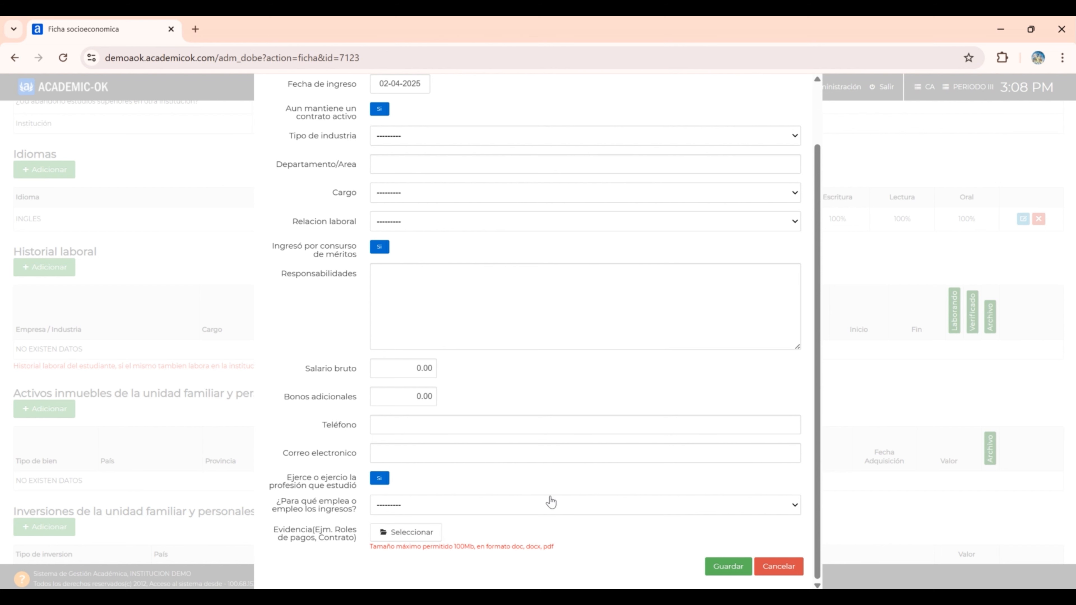
left_click(779, 568)
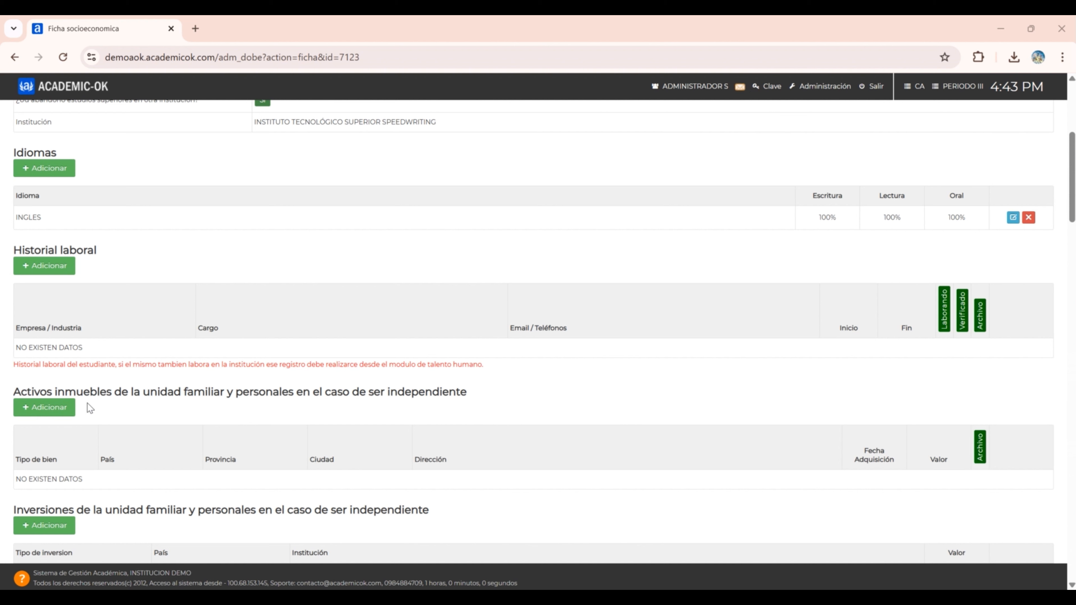
Examine the asset type and country options in the new real estate entry (Activos inmuebles), closing it without saving
left_click(69, 408)
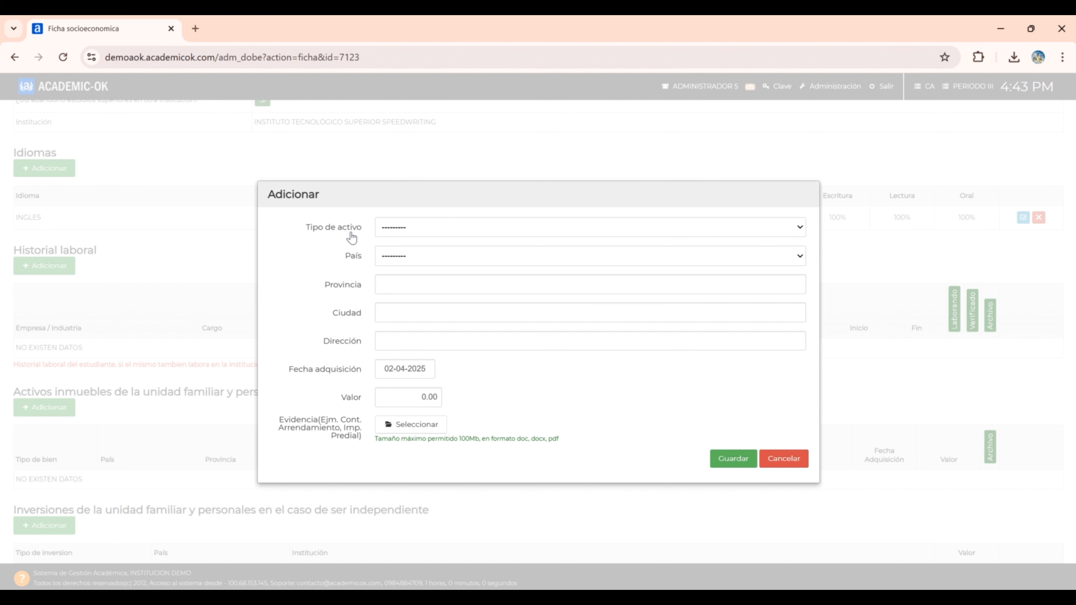
left_click(384, 232)
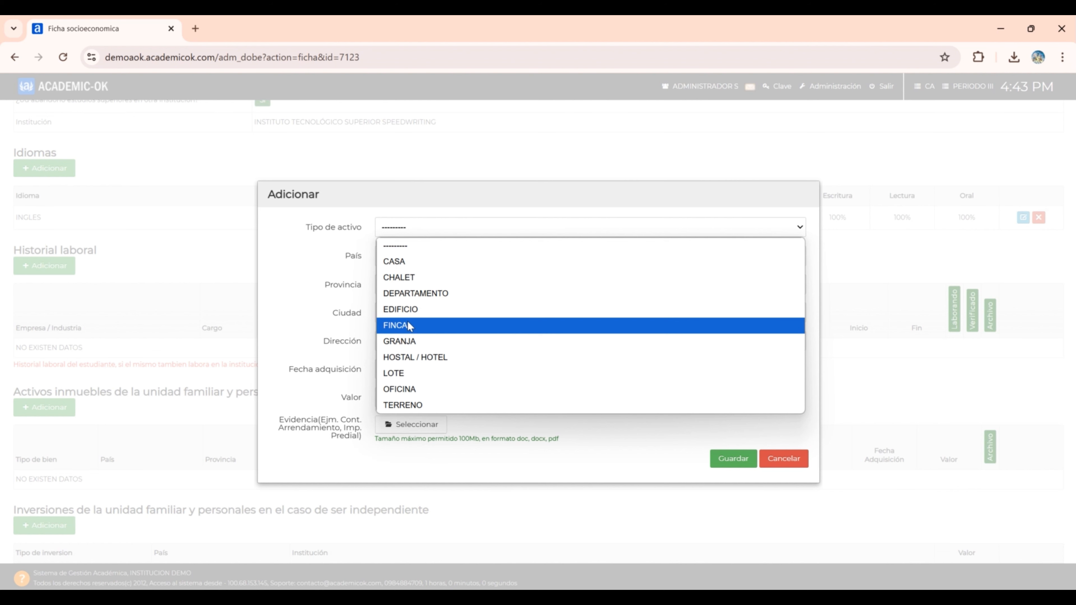
left_click(329, 275)
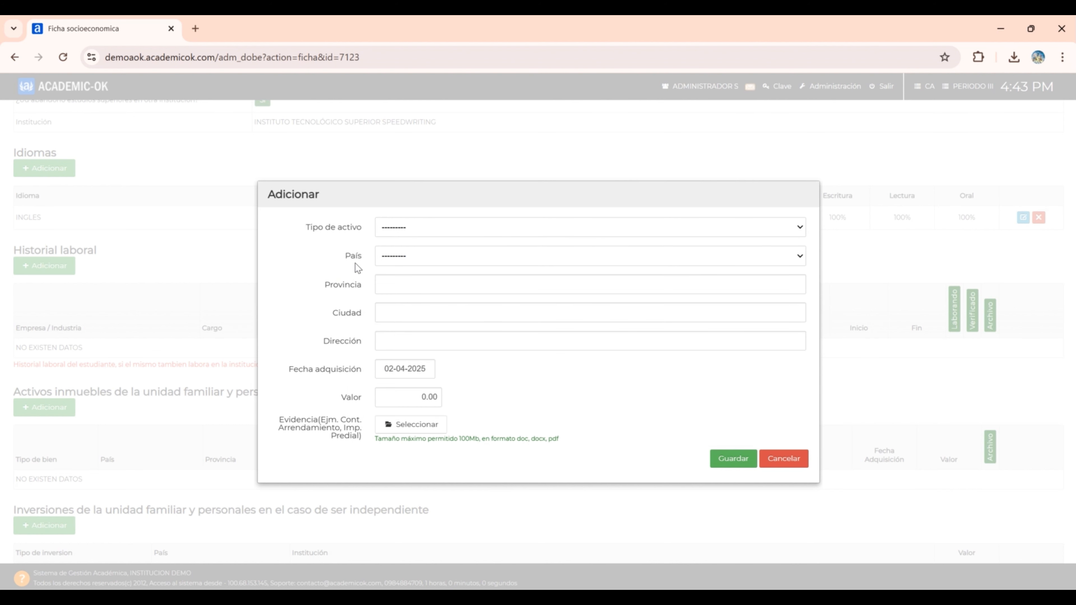
left_click(387, 261)
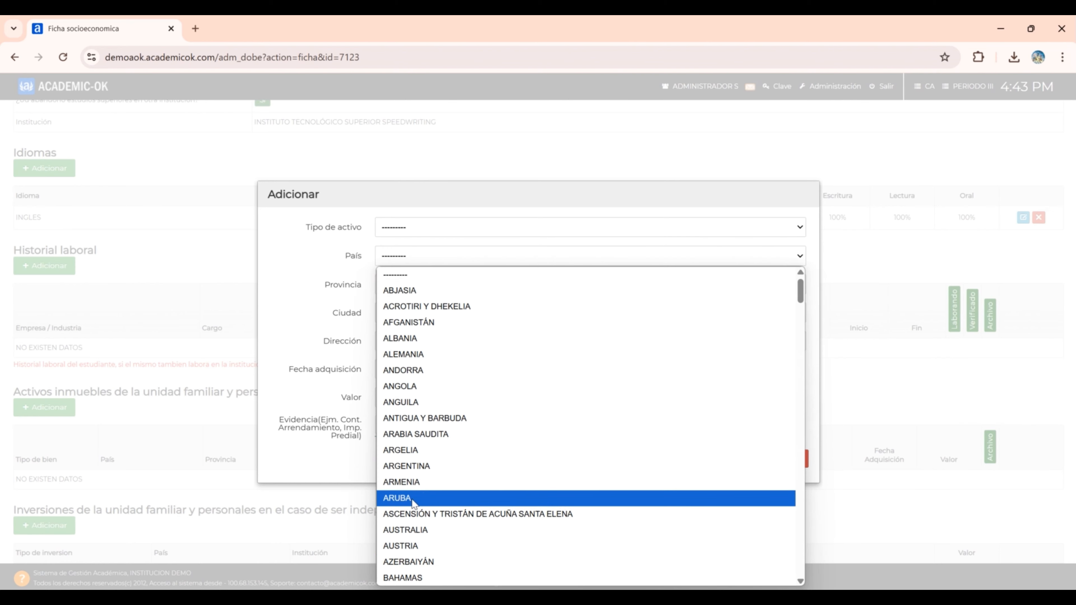
scroll(416, 497, "down", 15)
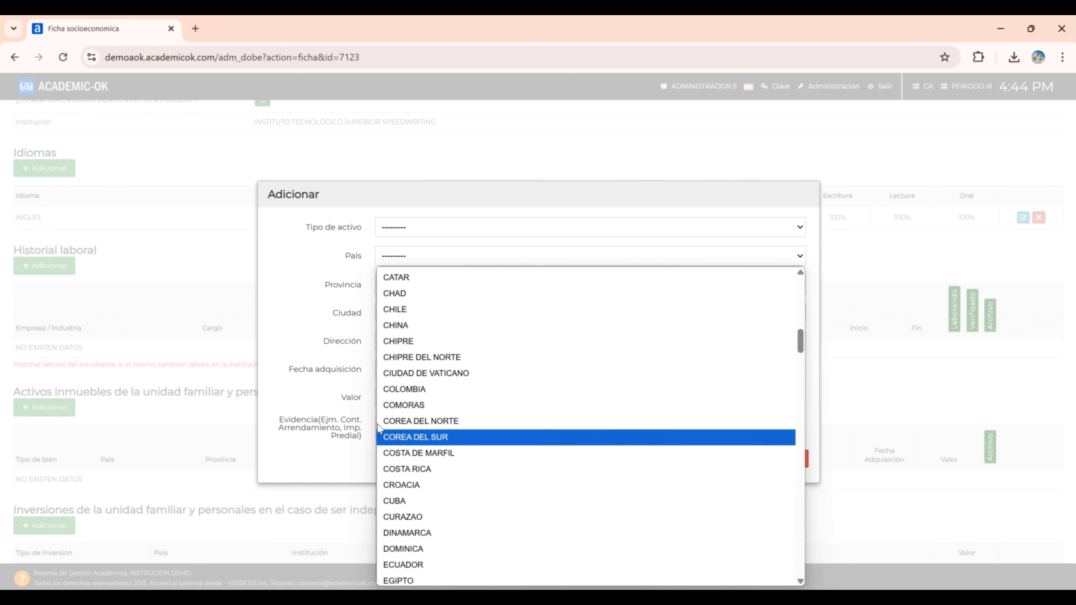
left_click(290, 394)
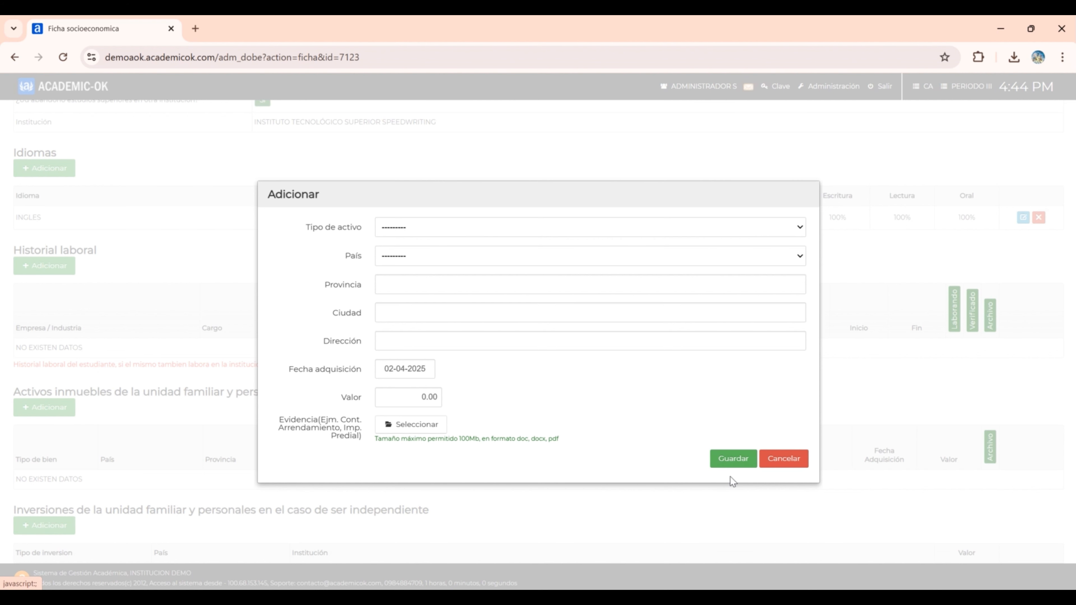
left_click(787, 466)
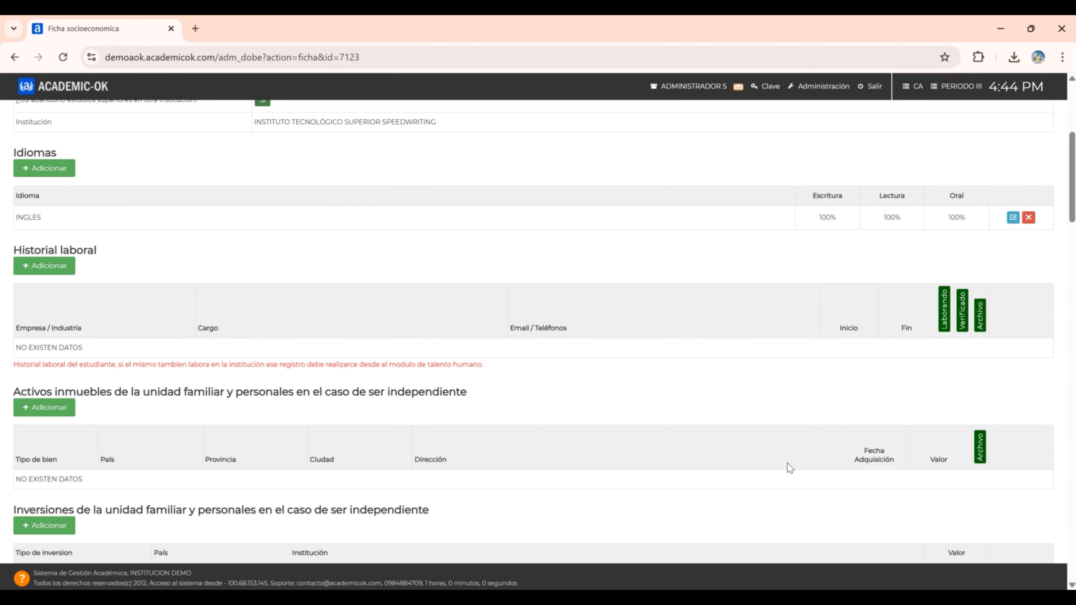
Examine the investment type and country options in a new Inversiones entry, closing it without saving
scroll(787, 463, "down", 5)
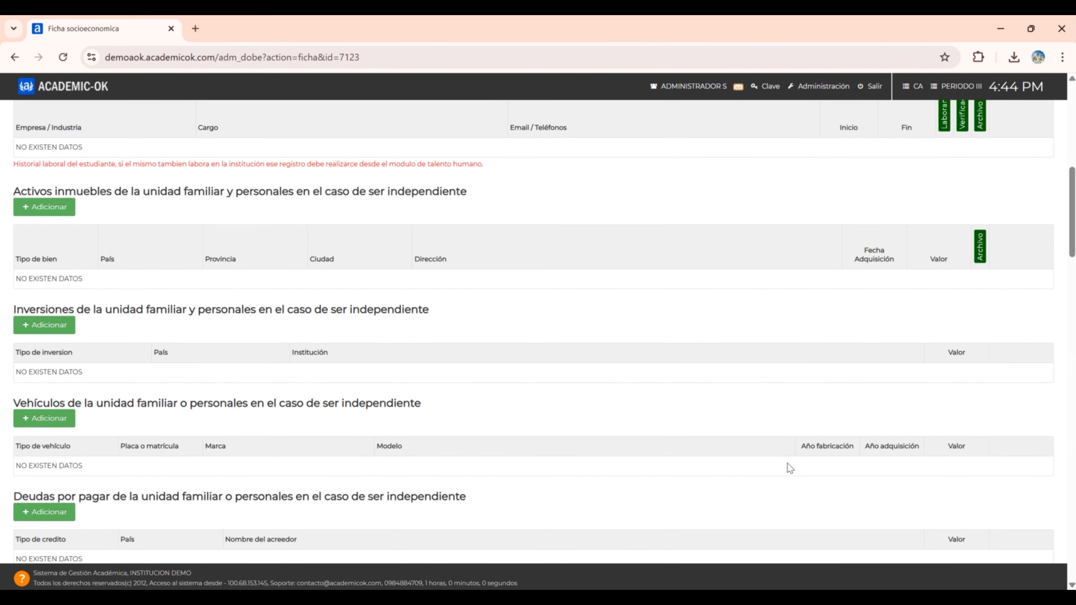
scroll(788, 463, "down", 2)
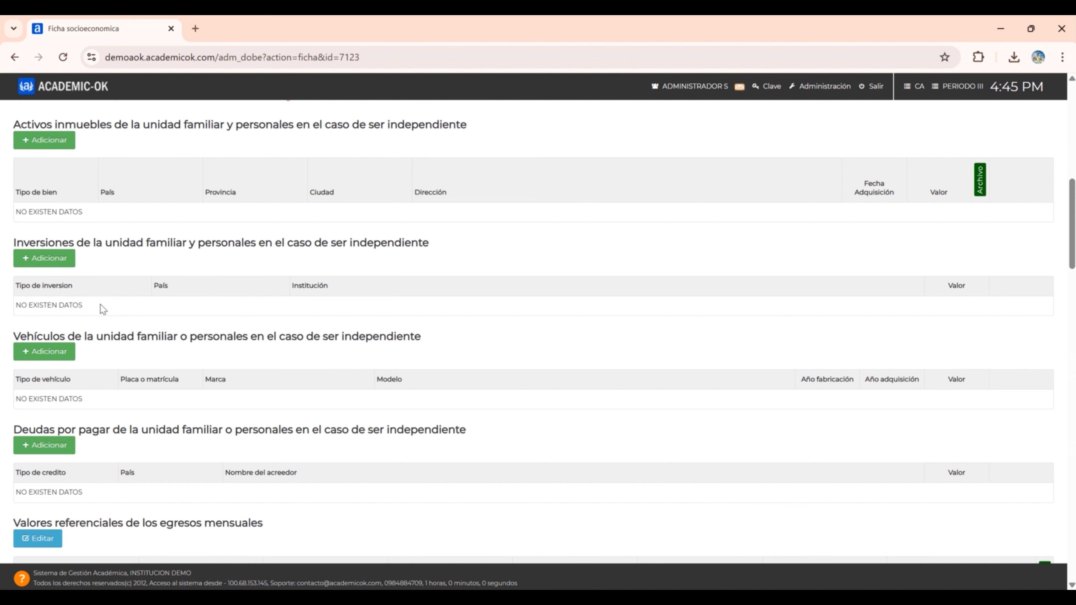
left_click(67, 264)
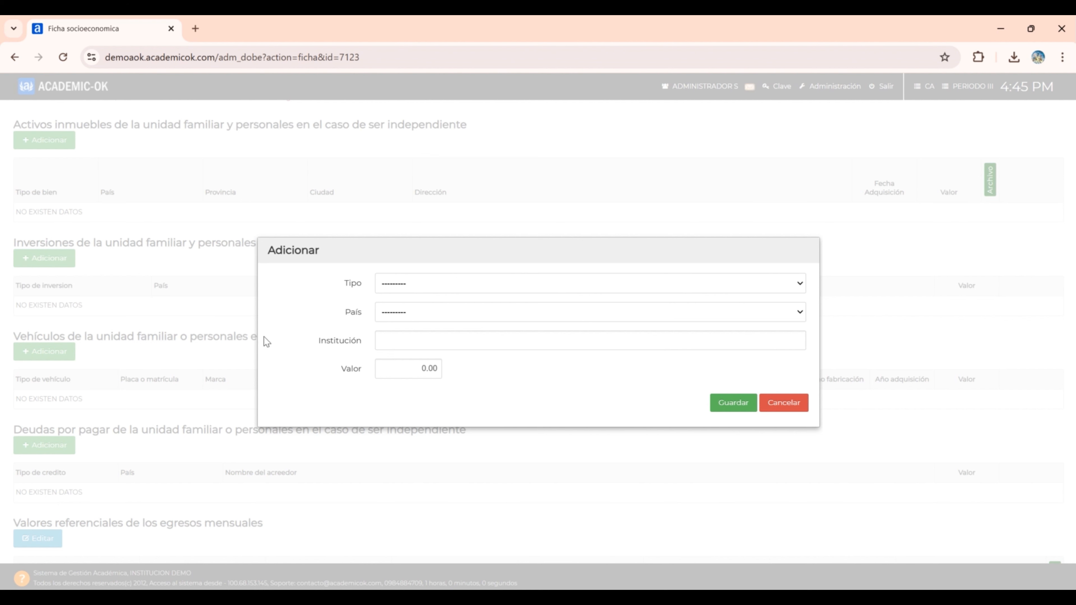
left_click(397, 292)
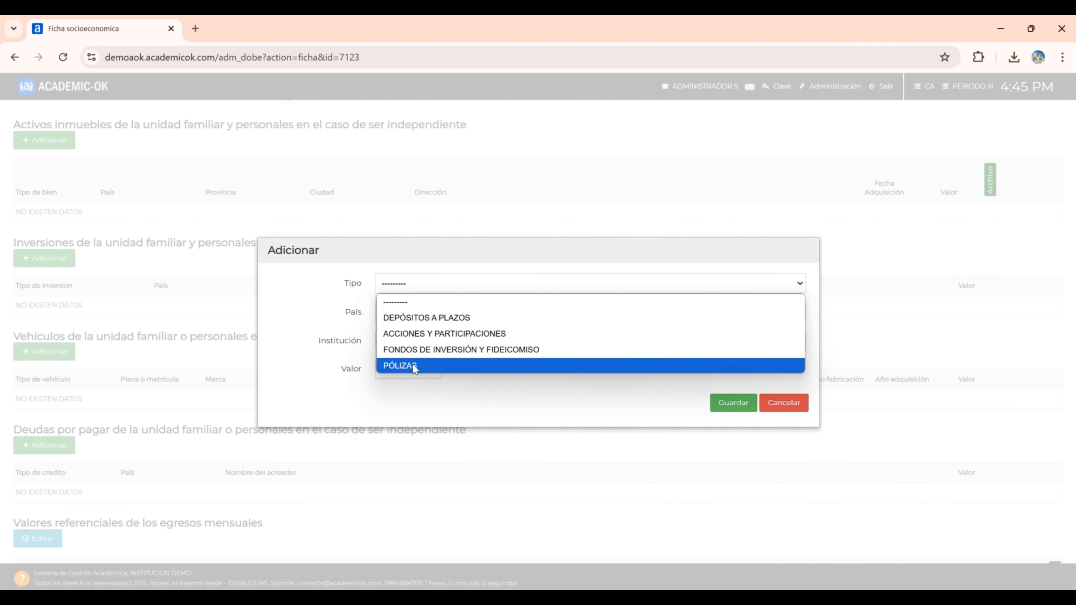
left_click(308, 322)
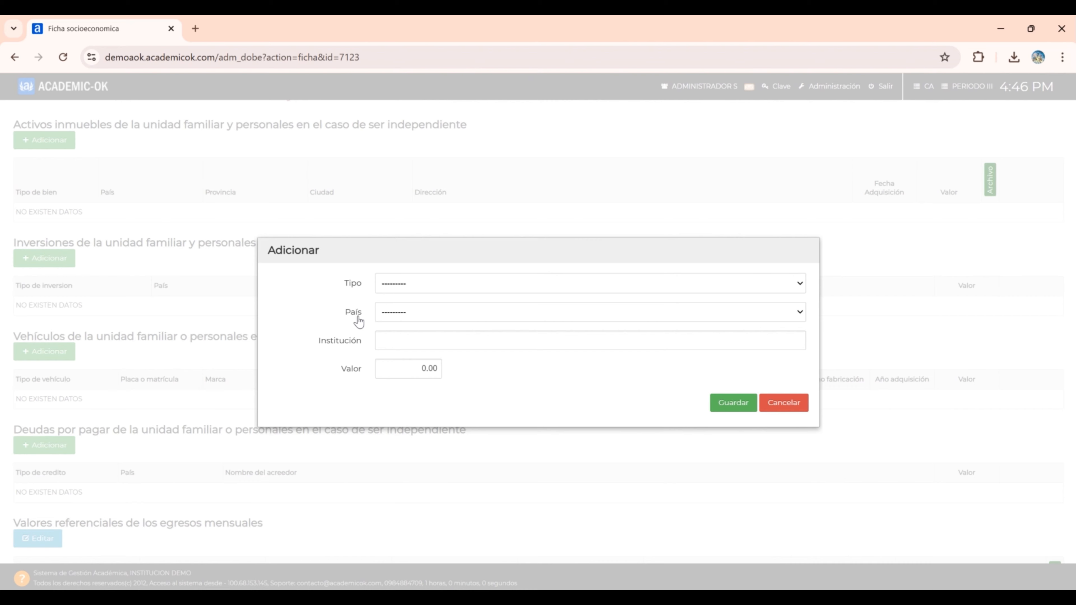
left_click(394, 313)
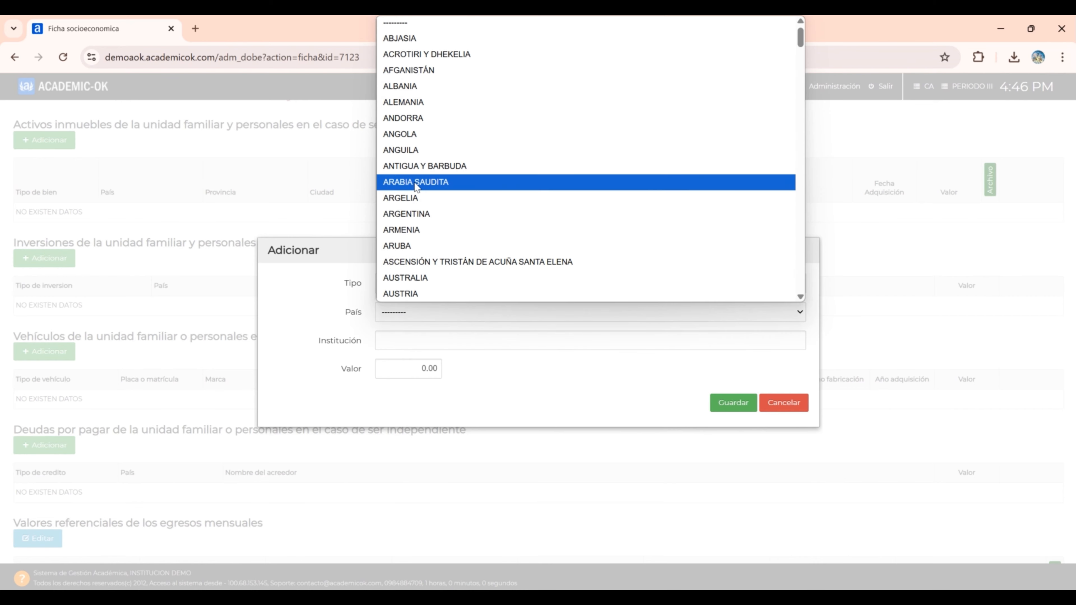
scroll(414, 183, "down", 15)
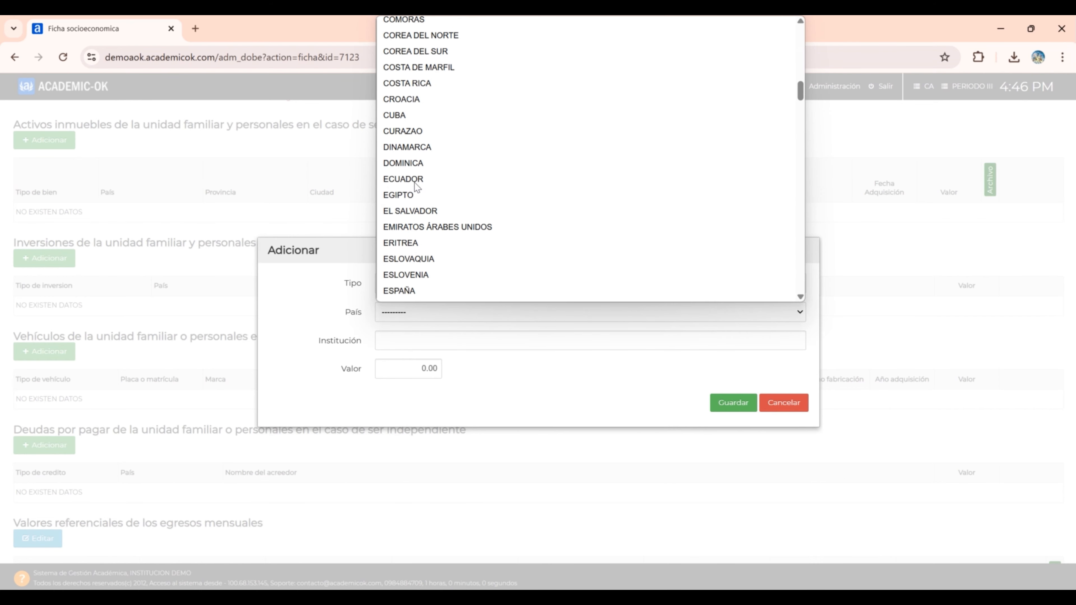
scroll(415, 187, "down", 12)
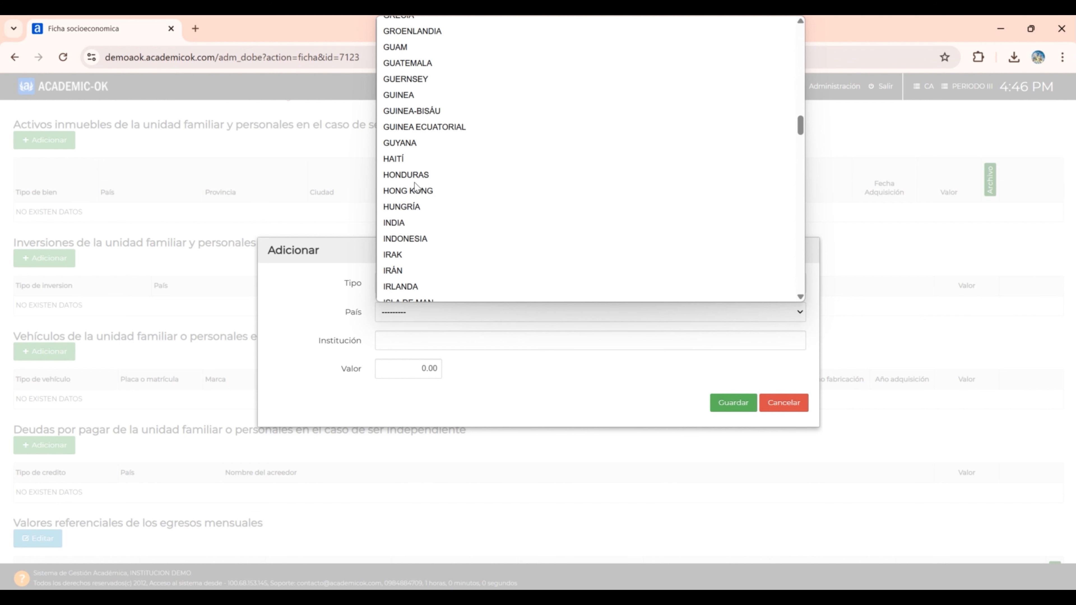
scroll(415, 187, "down", 14)
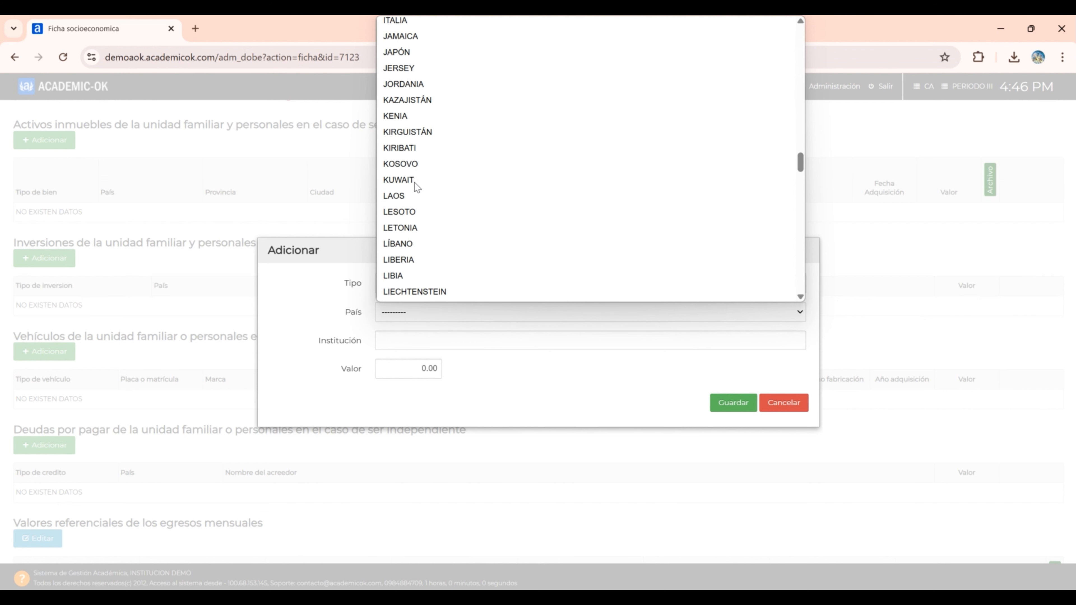
scroll(416, 186, "down", 12)
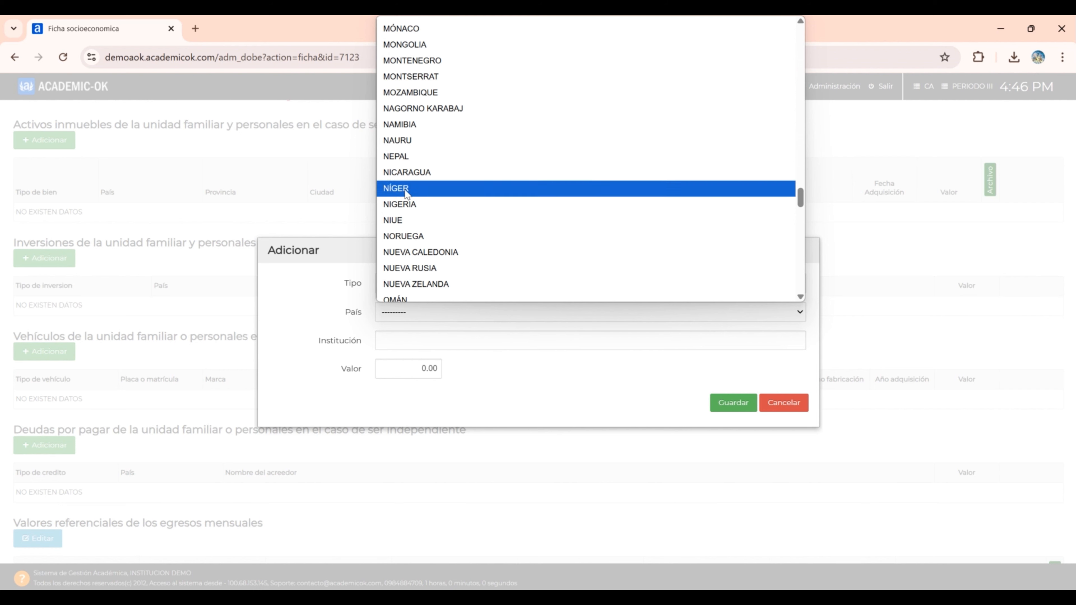
left_click(318, 320)
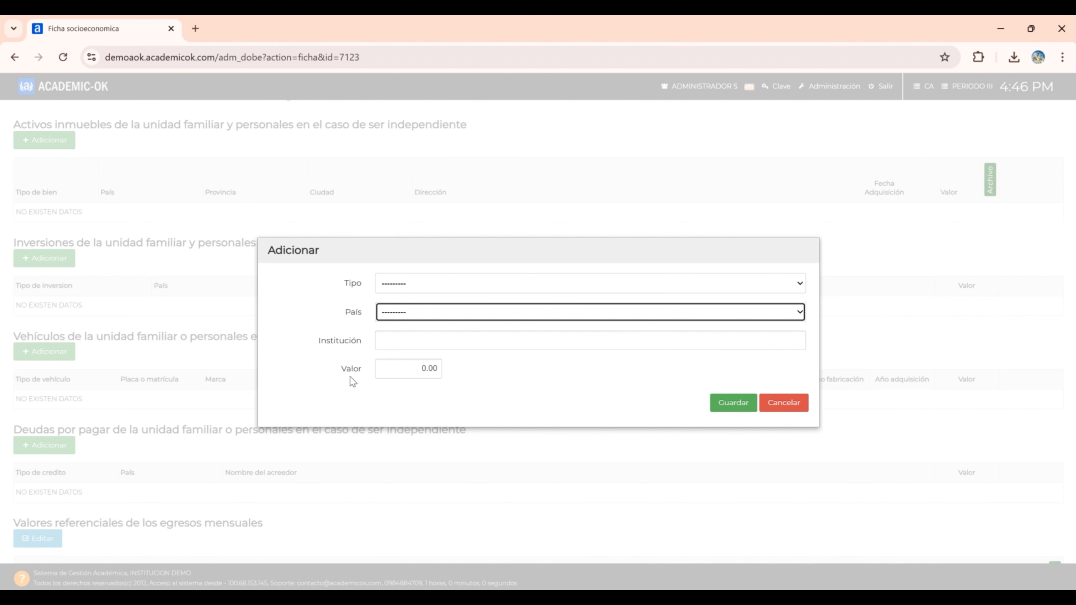
left_click(784, 403)
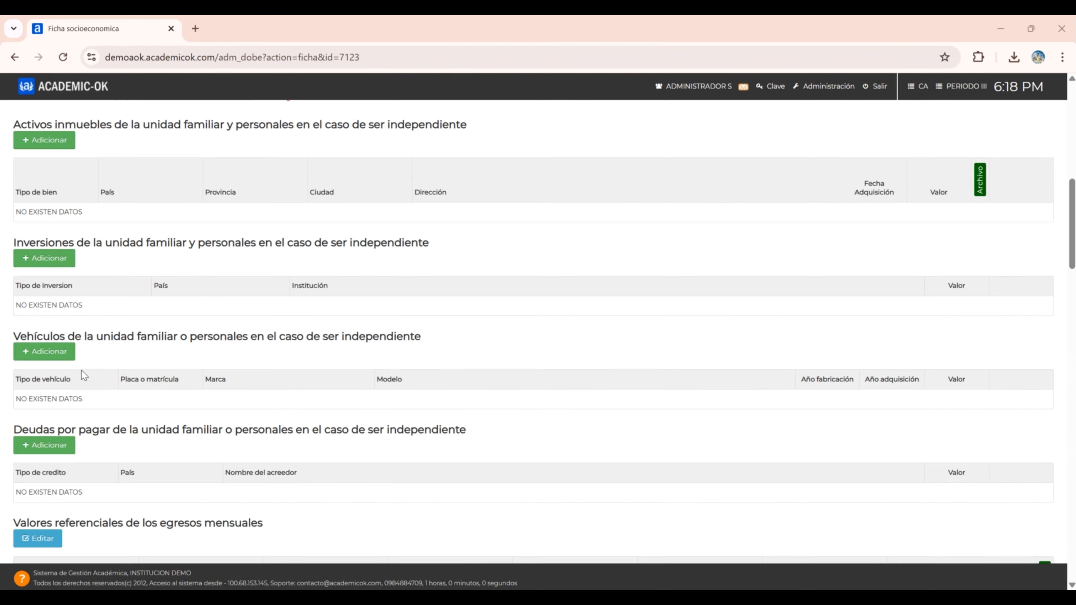
Examine the vehicle type options and remaining fields of a new Vehículos entry, closing it without saving
left_click(63, 356)
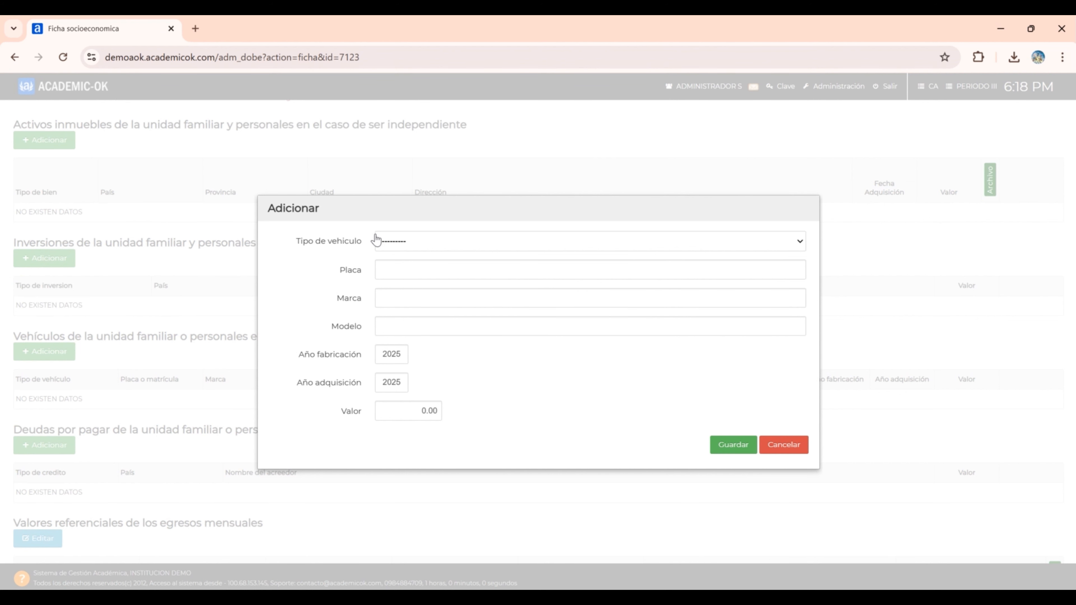
left_click(423, 245)
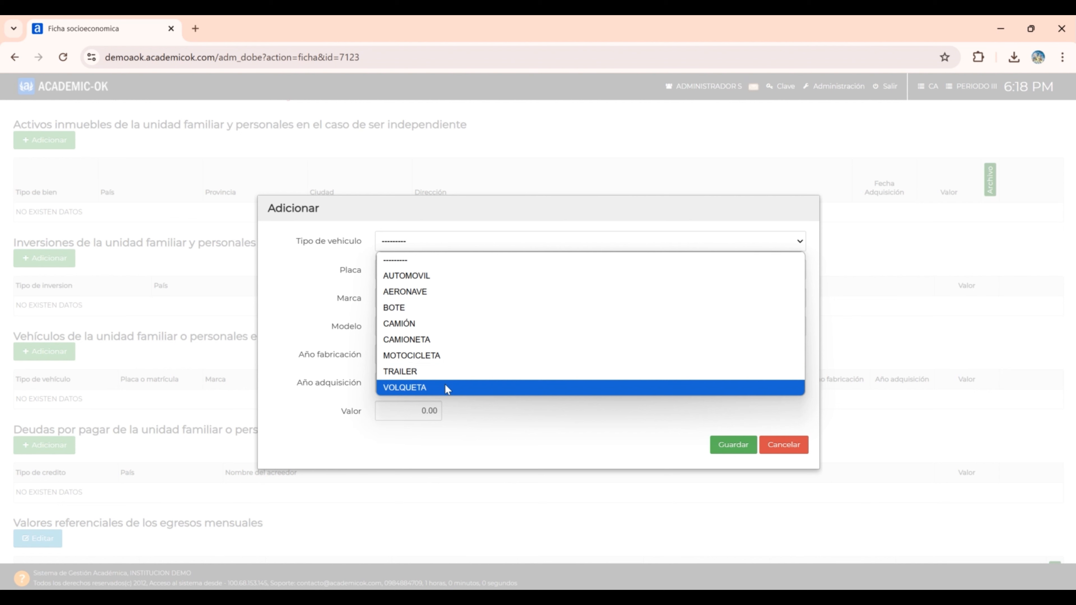
left_click(293, 302)
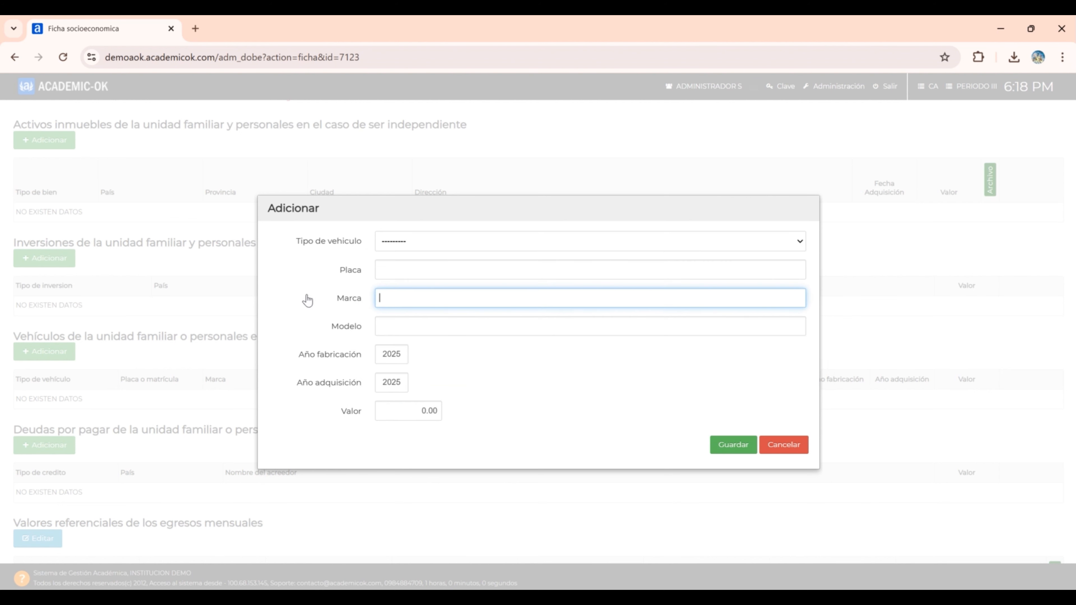
left_click(349, 277)
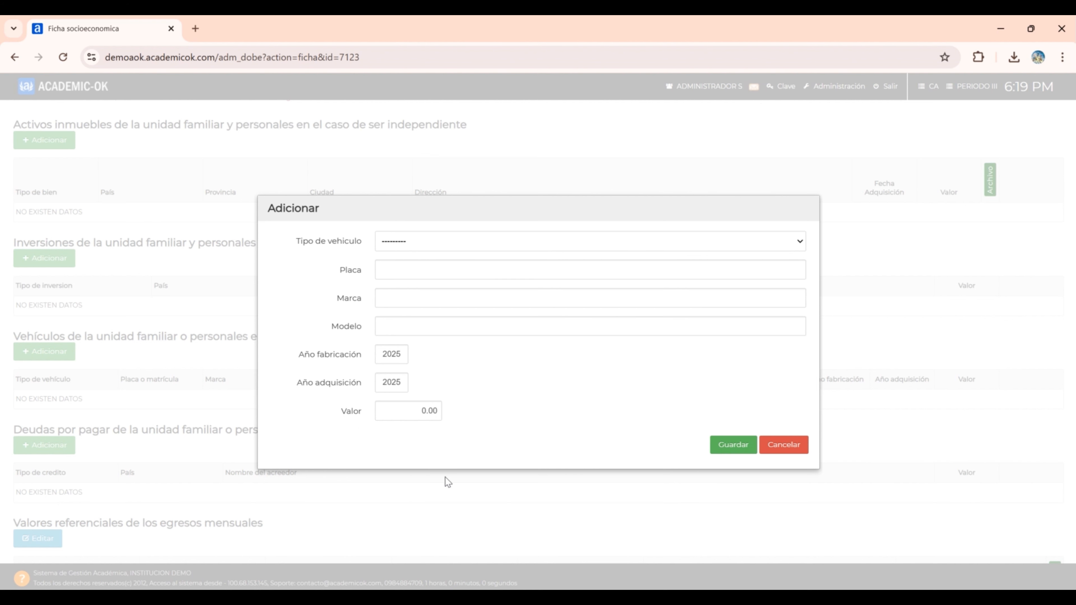
left_click(783, 446)
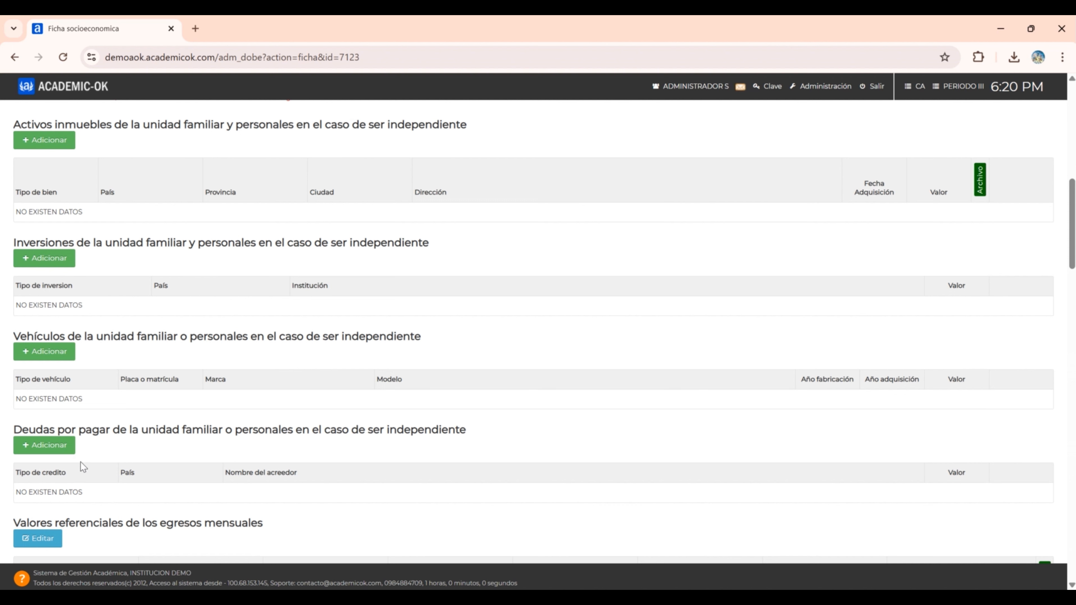
Examine the credit type and country options in a new debt entry (Deudas por pagar), closing it without saving
left_click(69, 450)
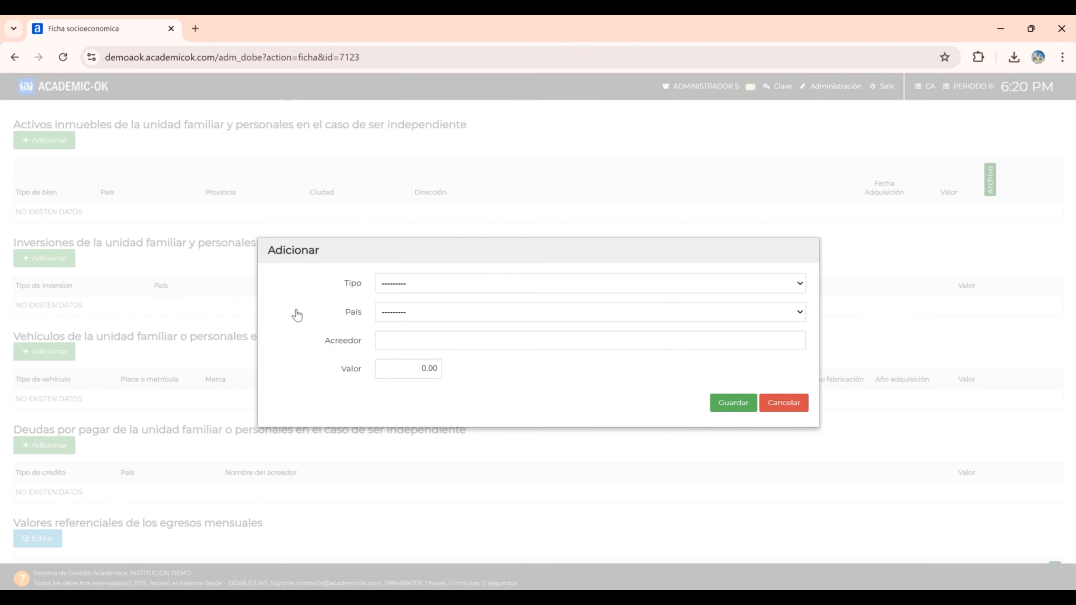
left_click(400, 282)
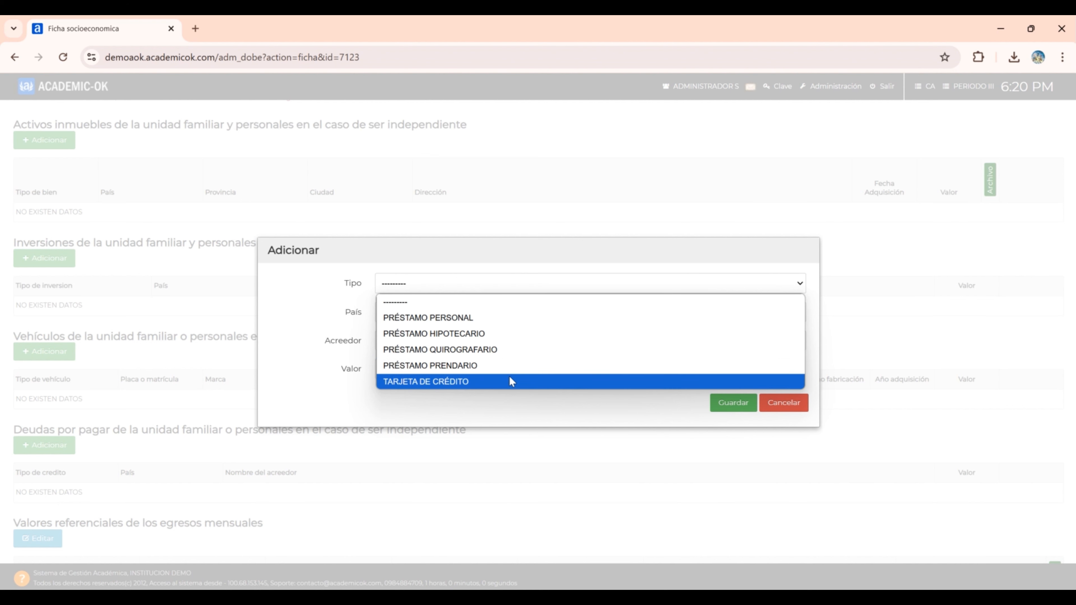
left_click(498, 408)
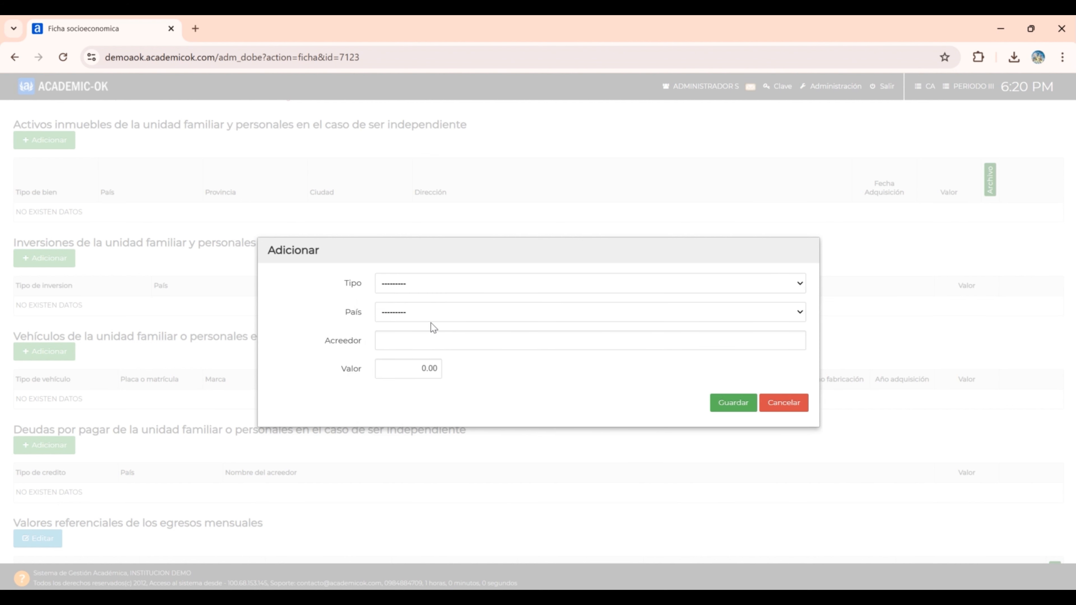
left_click(407, 317)
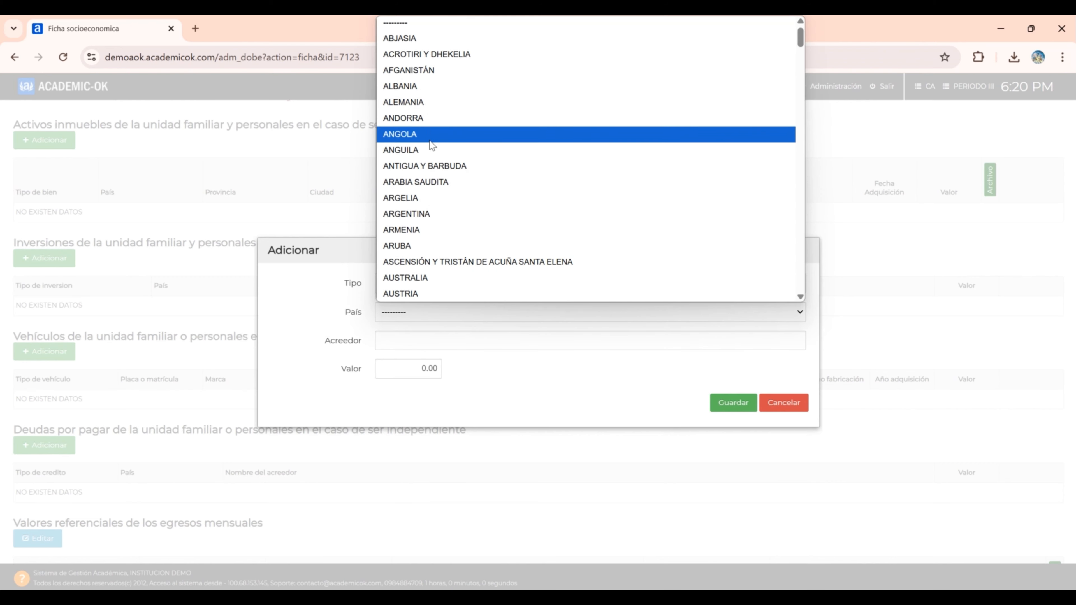
scroll(436, 227, "down", 8)
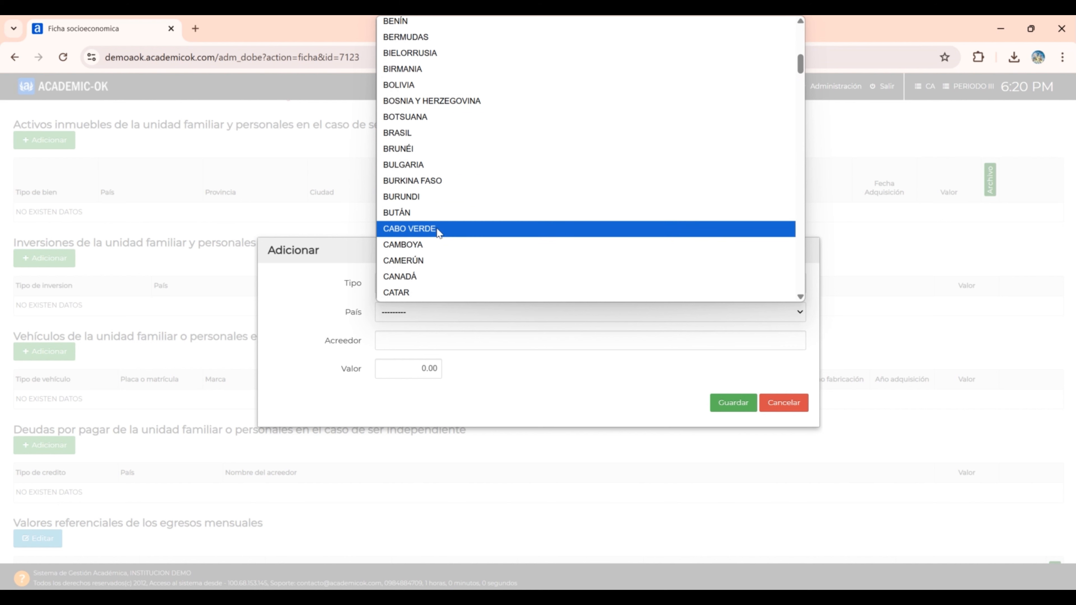
left_click(363, 289)
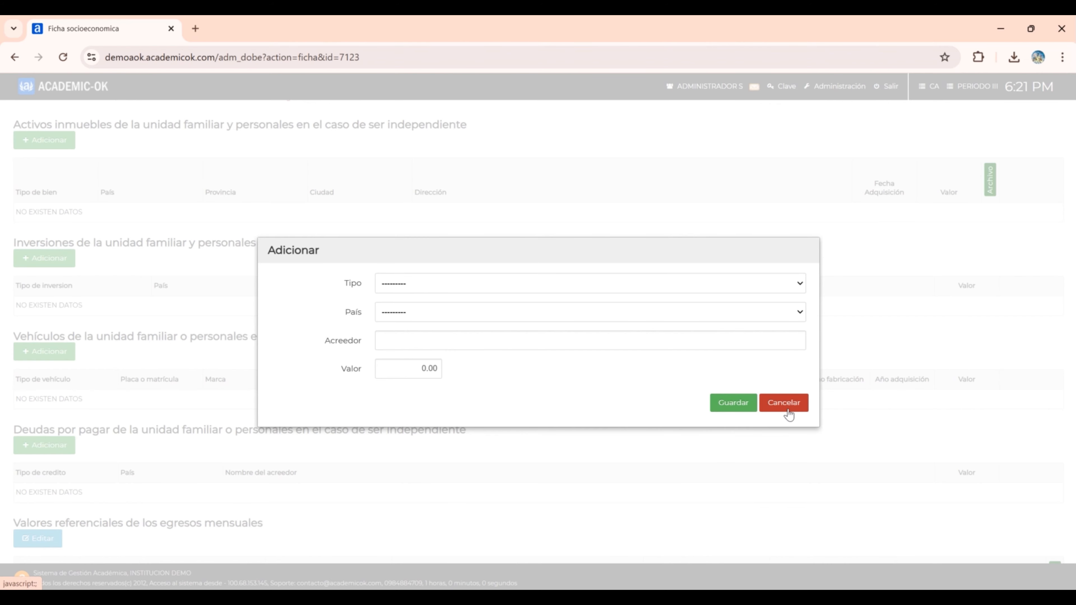
left_click(783, 402)
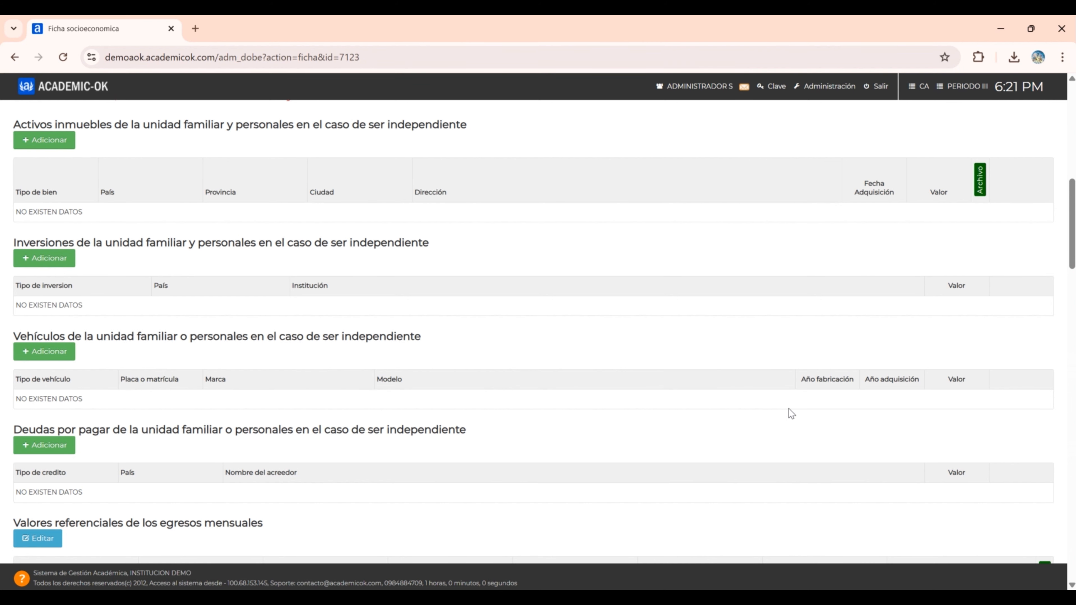
Examine the monthly expense fields and evidence upload under Valores referenciales de los egresos mensuales, closing the form without saving
scroll(788, 408, "down", 3)
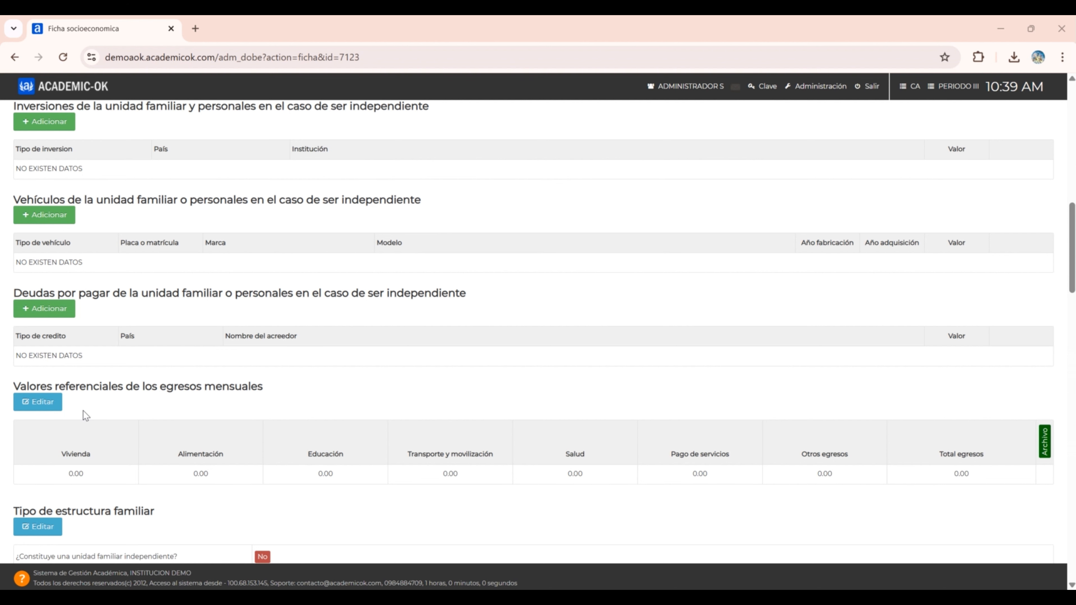
left_click(56, 405)
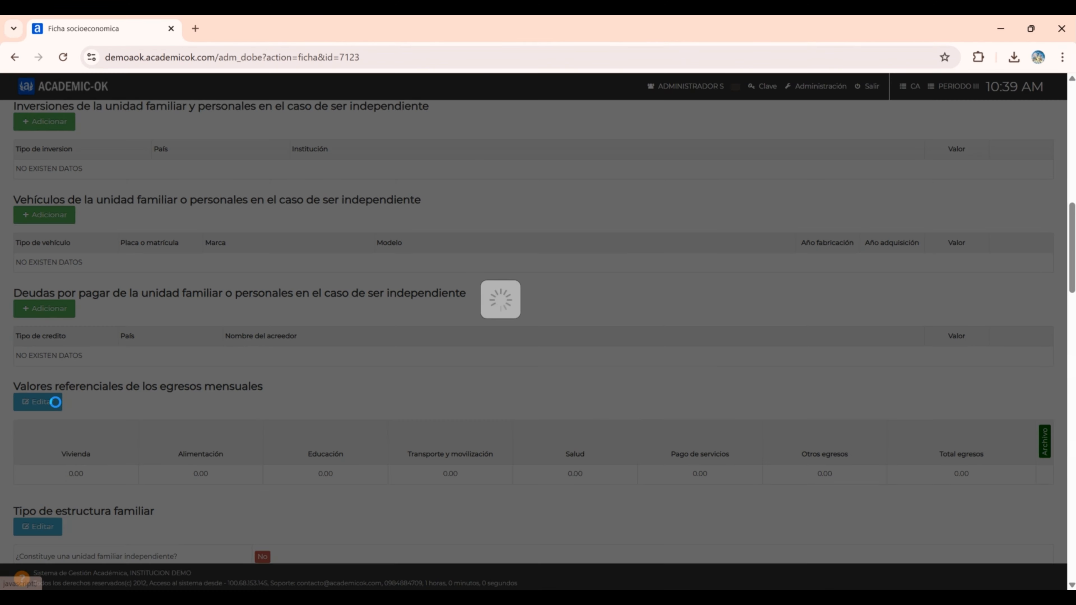
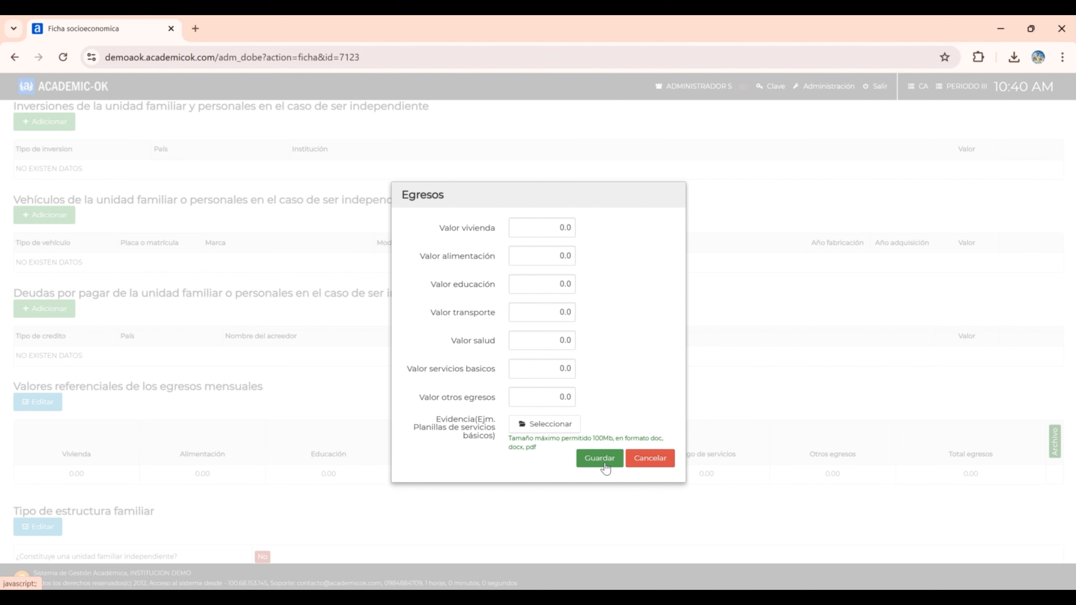
left_click(645, 467)
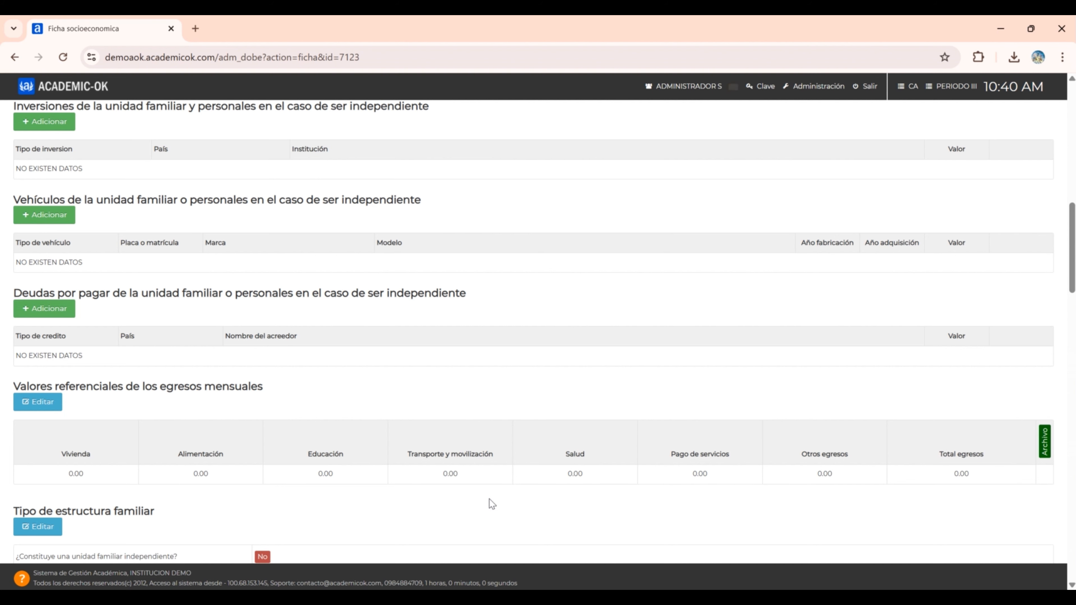
Open the Tipo de estructura familiar form and examine the independent family unit switch and the household type options
scroll(491, 504, "down", 7)
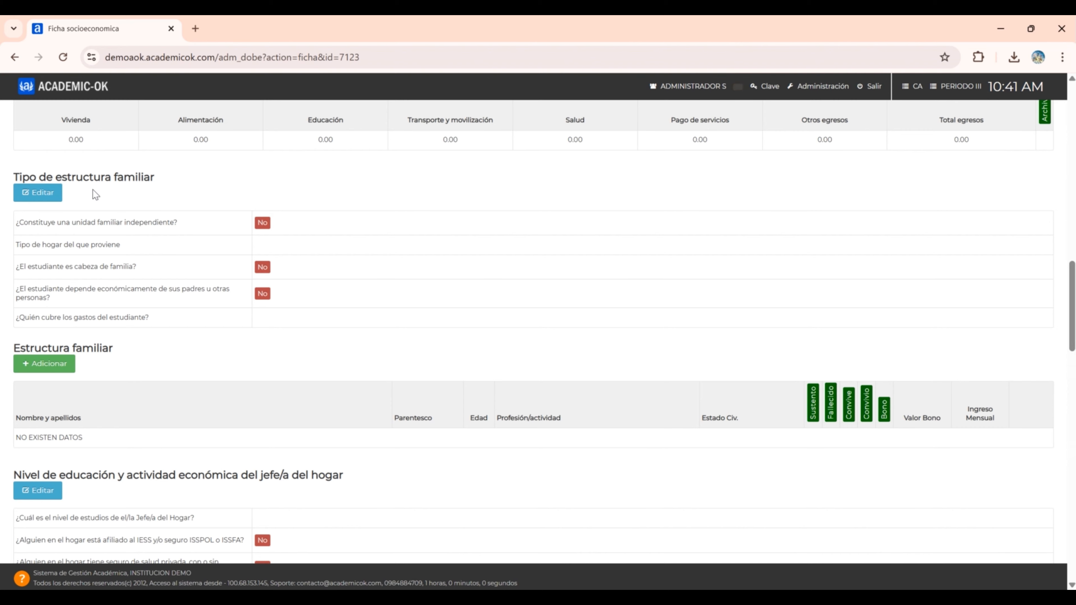
left_click(55, 193)
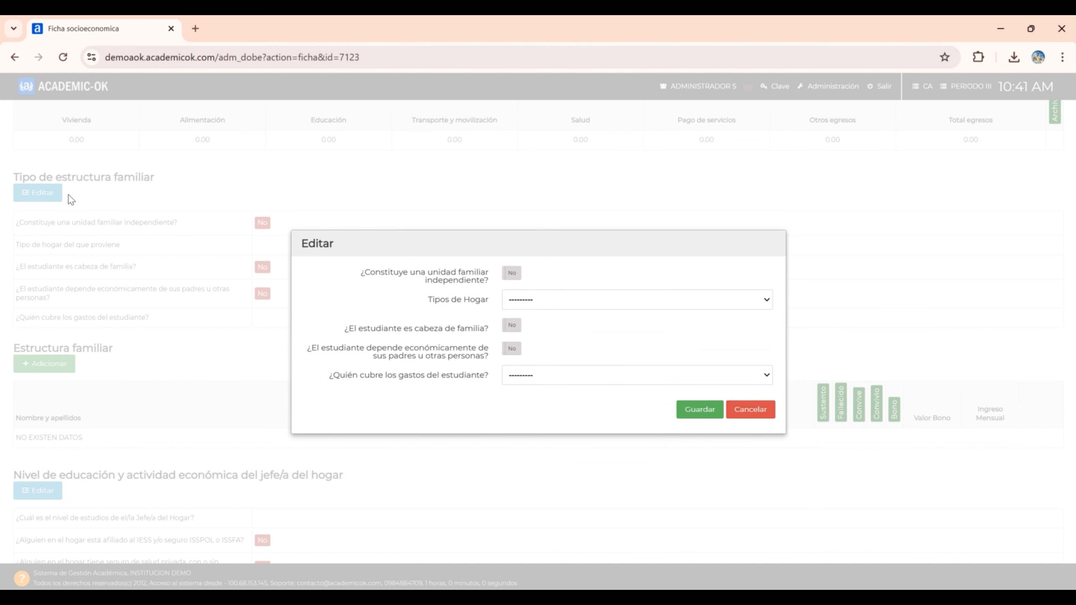
left_click(512, 274)
left_click(511, 273)
left_click(513, 274)
left_click(512, 274)
left_click(562, 304)
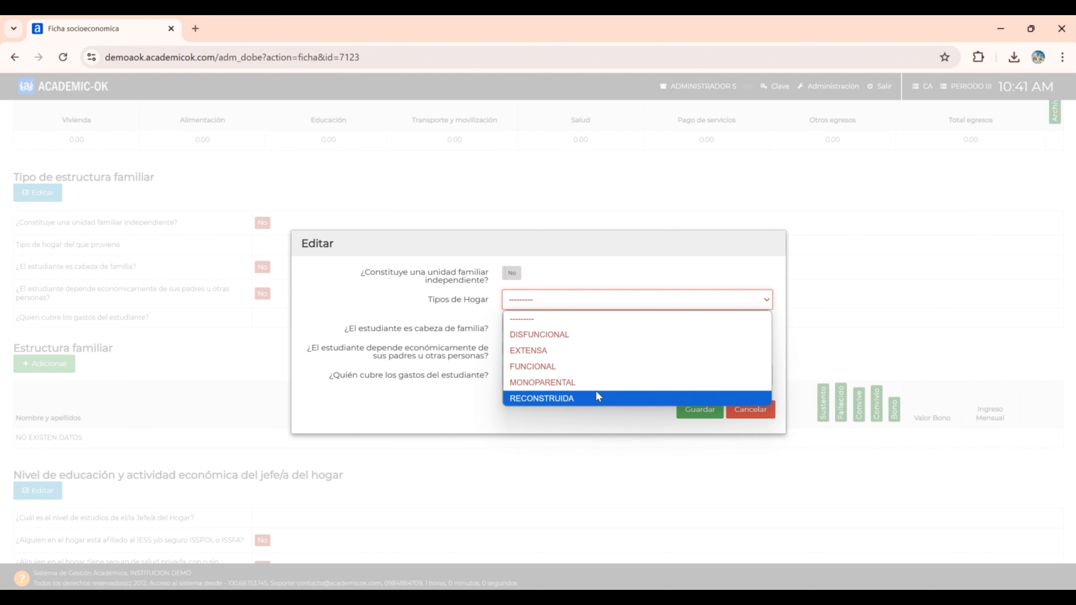
left_click(478, 391)
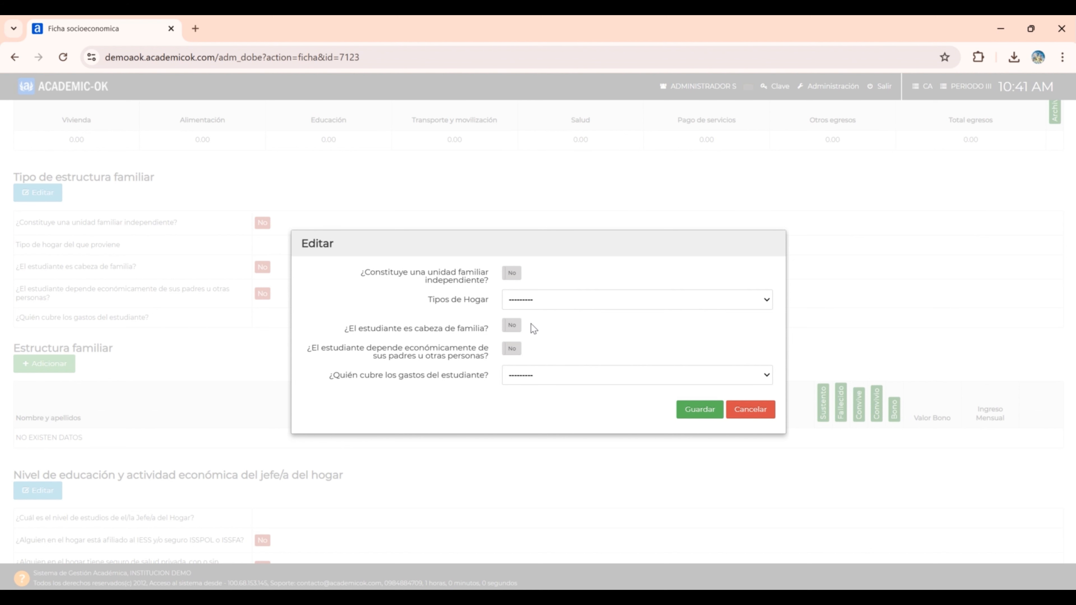
Examine the head-of-family and economic dependence switches and the options for who covers the student's expenses, closing the form without saving
left_click(514, 326)
left_click(514, 330)
left_click(512, 356)
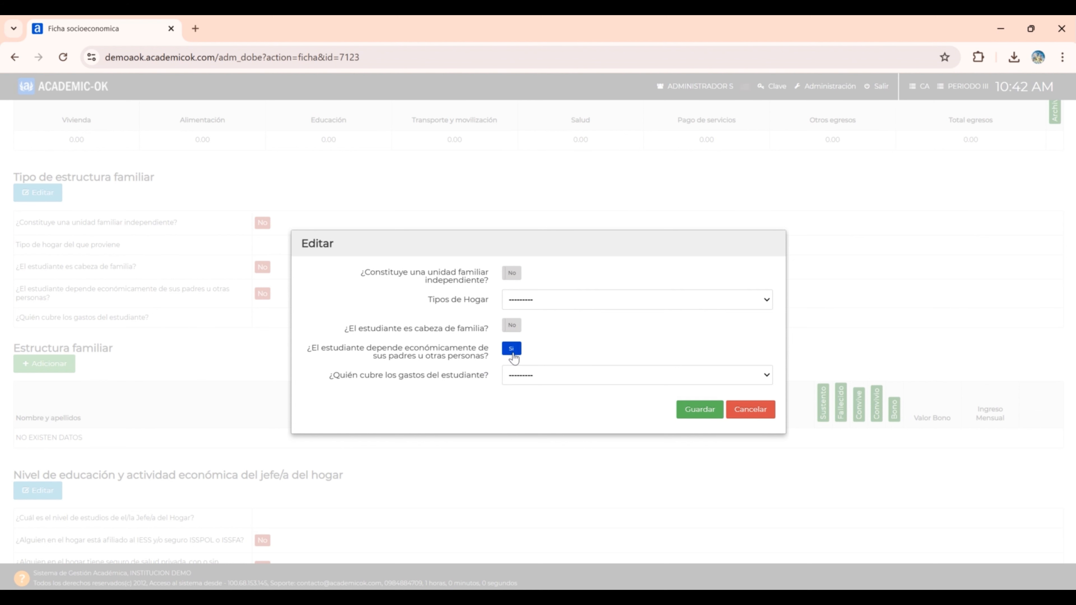
left_click(513, 356)
left_click(543, 381)
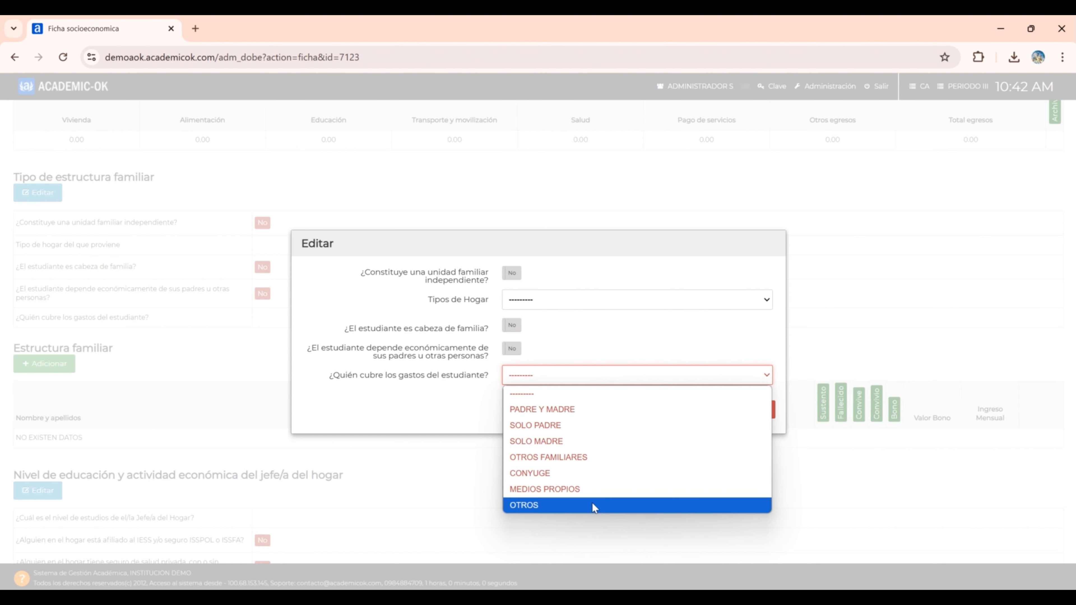
left_click(462, 420)
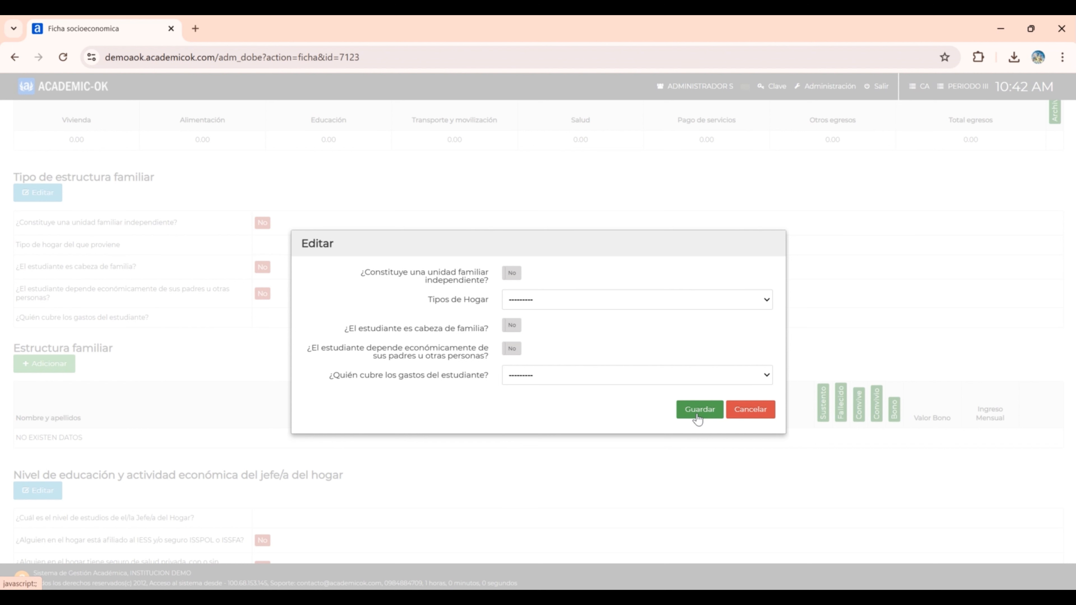
left_click(758, 417)
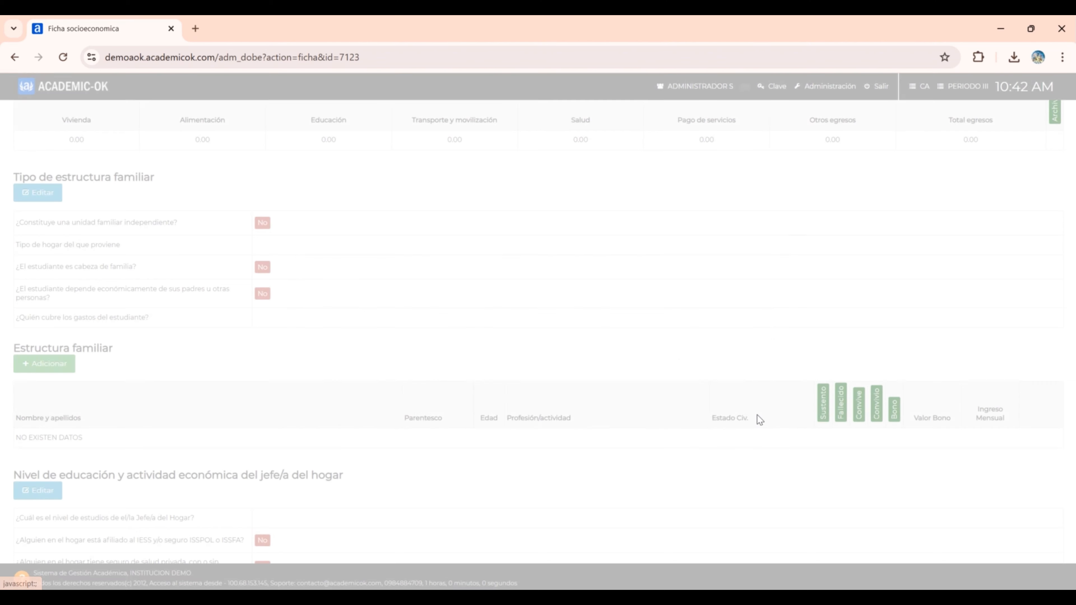